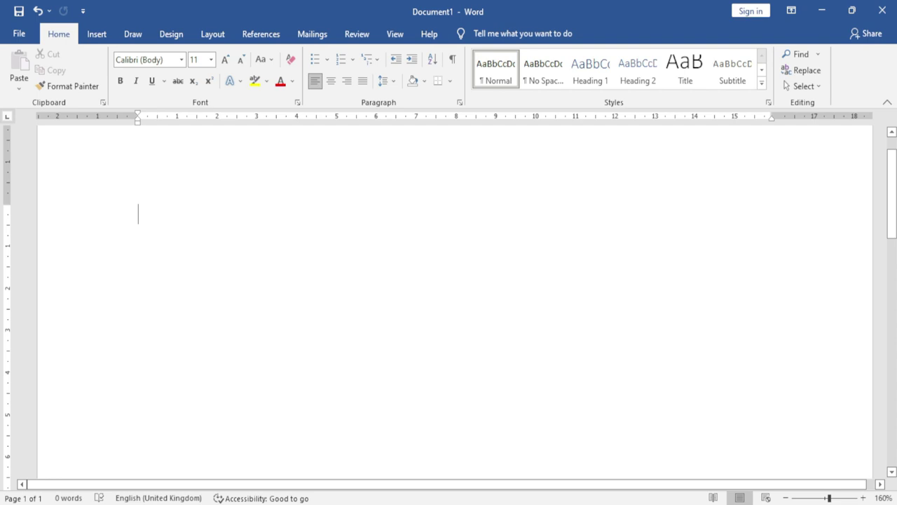
Step: Generate sample paragraphs with =rand() and reduce the zoom to 130%
type("=rand")
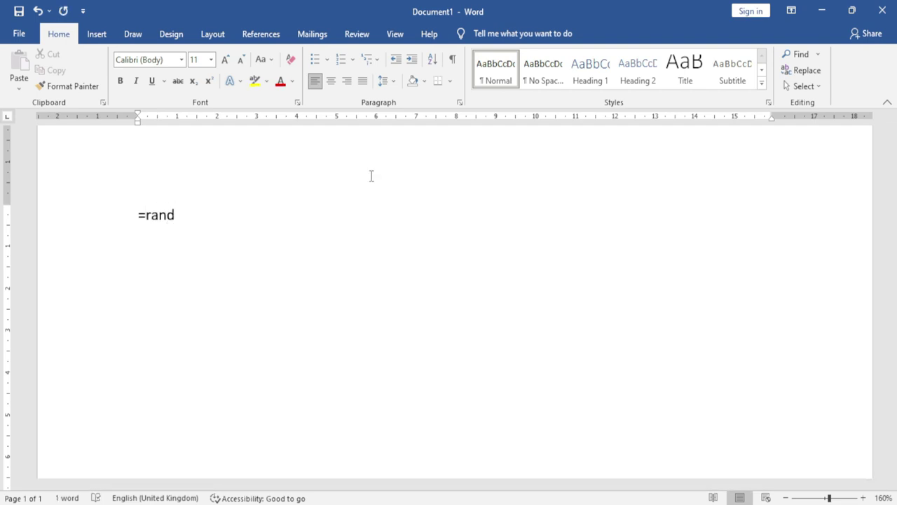
type("()")
key("Return")
scroll(371, 177, "up", 1)
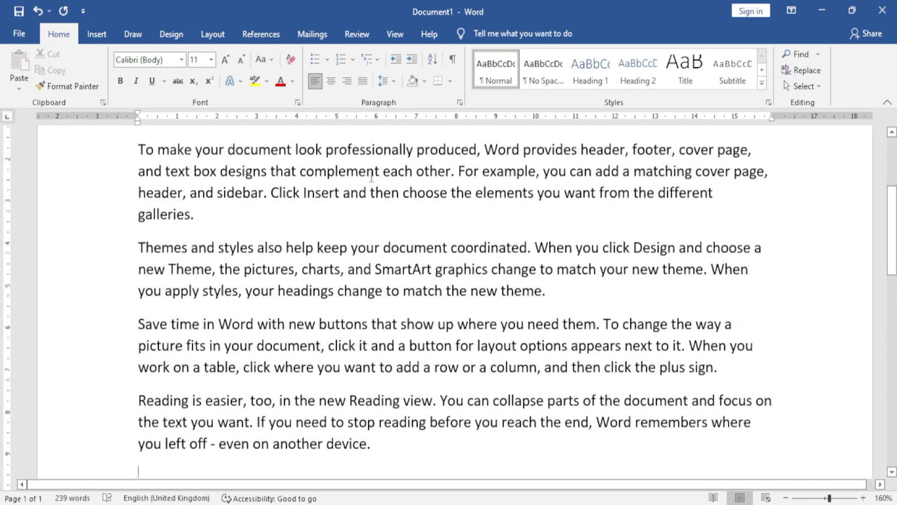
scroll(371, 176, "up", 3)
left_click(786, 498)
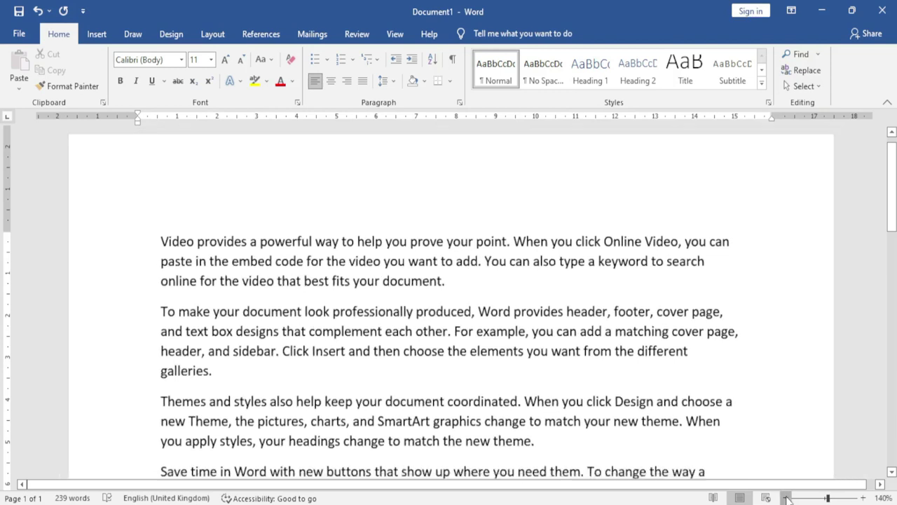
left_click(786, 497)
left_click(786, 498)
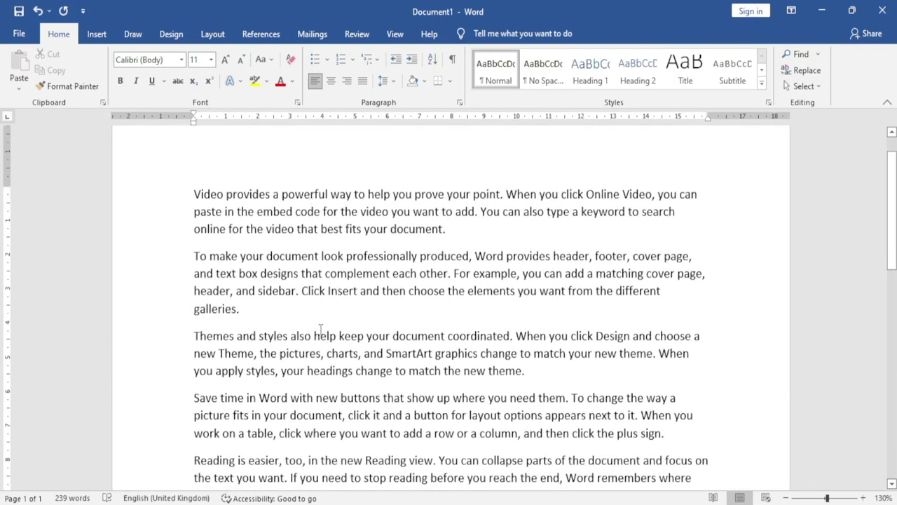
scroll(371, 295, "down", 3)
scroll(240, 242, "up", 3)
Step: Select all the sample text, checking the font and size lists but keeping Calibri 11
left_click(182, 61)
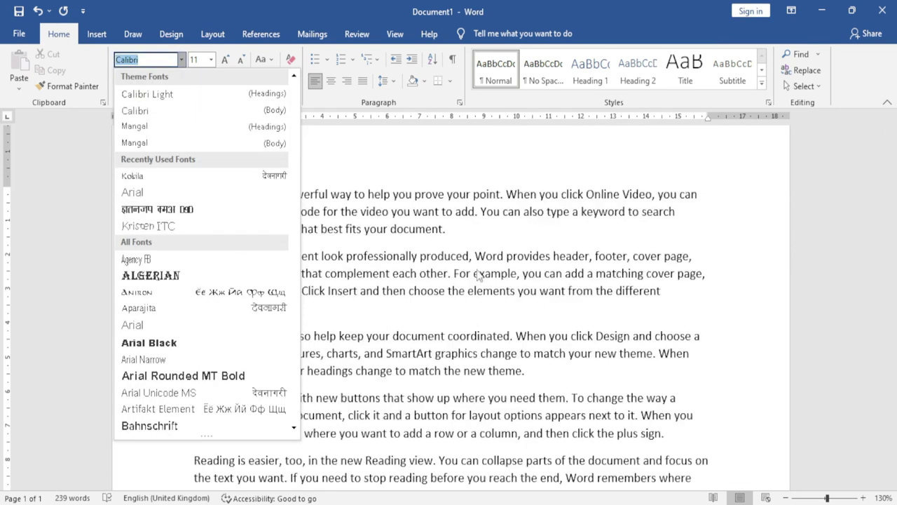
left_click(476, 275)
key("ctrl+a")
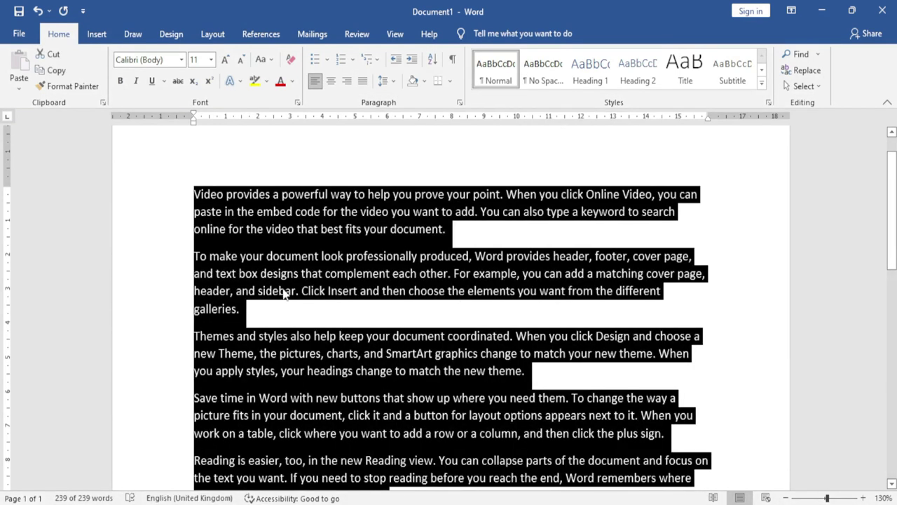
left_click(182, 59)
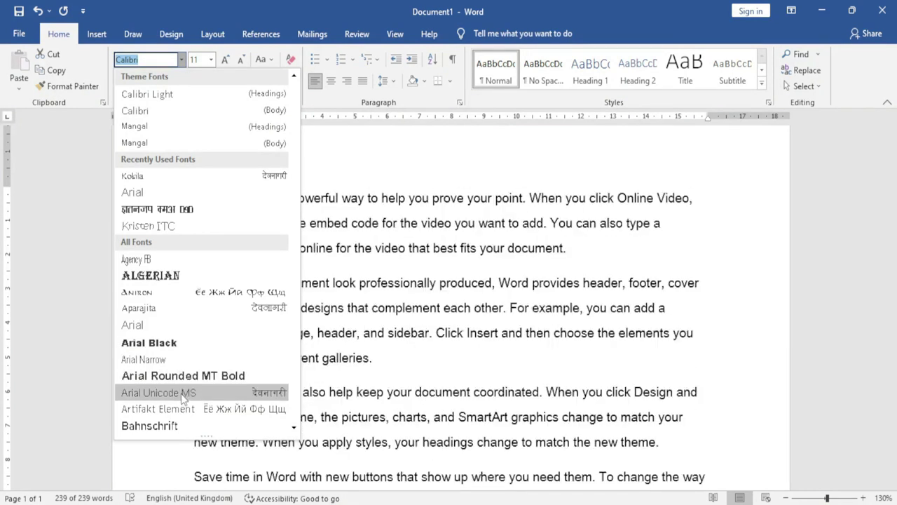
key("Escape")
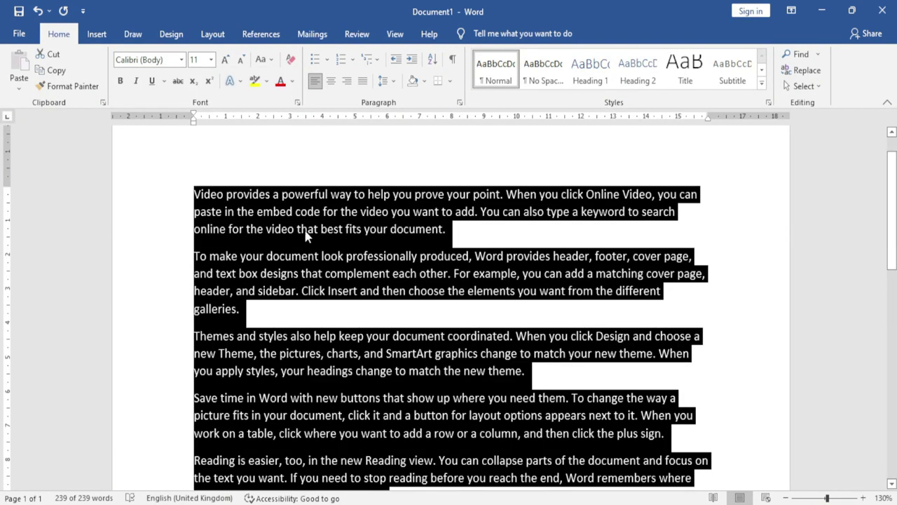
left_click(211, 59)
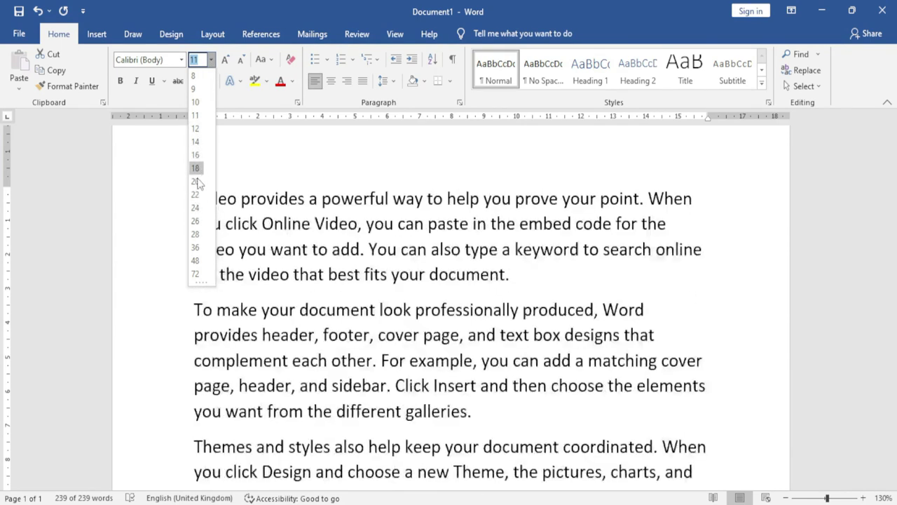
key("Escape")
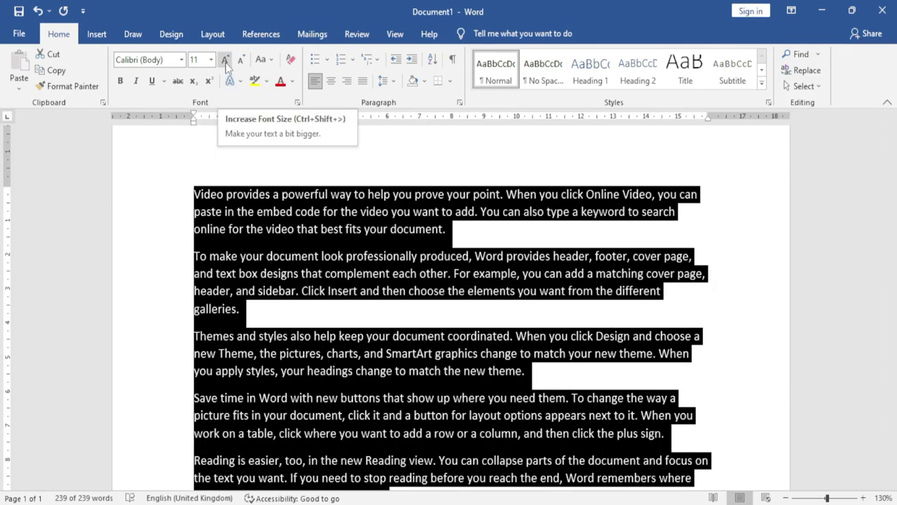
Step: Grow the text to 22 pt with Grow Font, then shrink it back to 12 pt
left_click(226, 61)
left_click(226, 60)
left_click(226, 60)
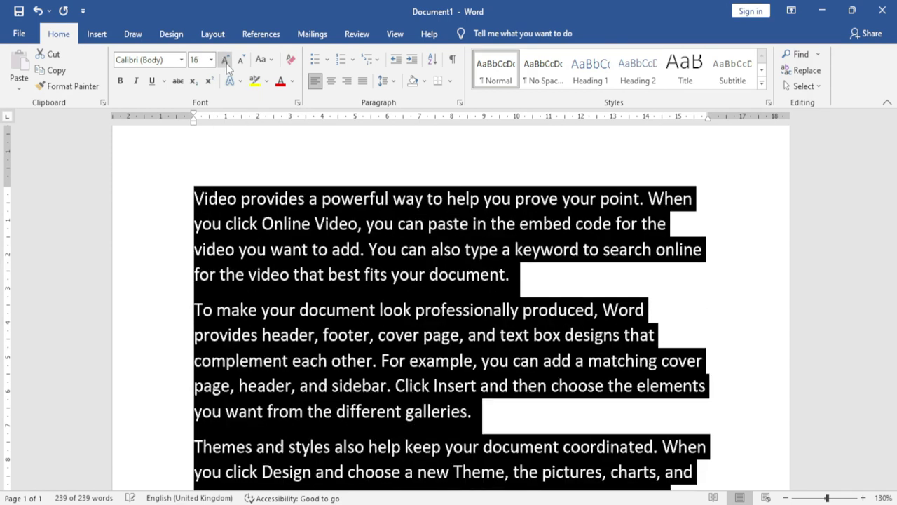
left_click(226, 61)
left_click(226, 61)
left_click(226, 61)
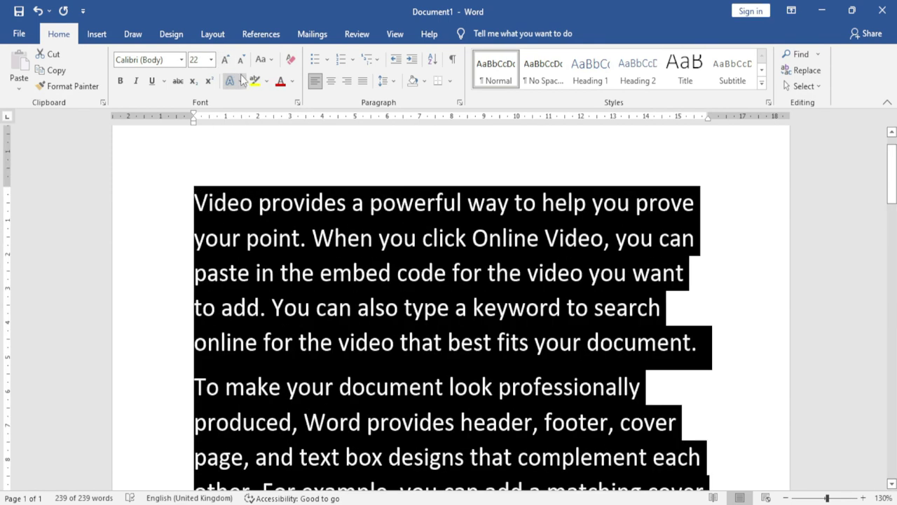
left_click(241, 60)
left_click(241, 61)
left_click(240, 60)
left_click(241, 60)
left_click(240, 61)
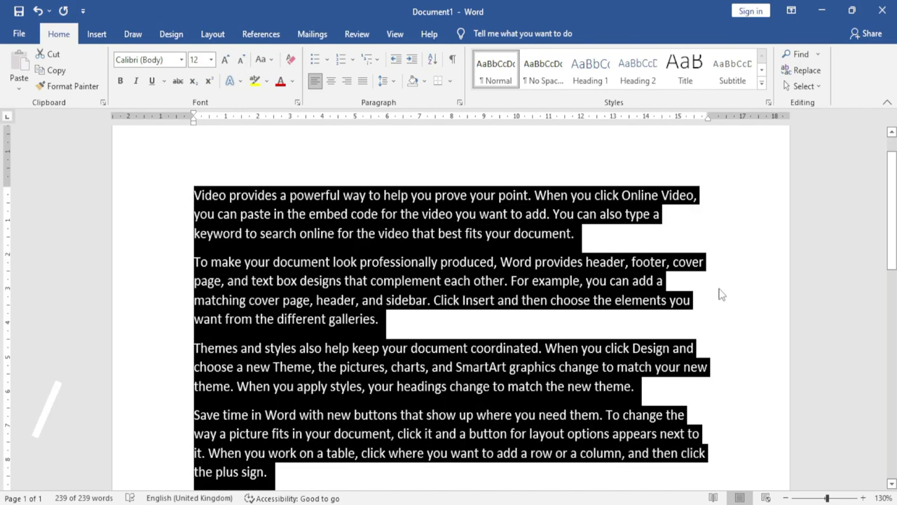
Step: Fine-tune the text size one point at a time with Ctrl+] and Ctrl+[
key("ctrl+bracketright")
key("ctrl+bracketright")
key("ctrl+bracketright")
key("ctrl+bracketright")
key("ctrl+bracketright")
key("ctrl+bracketleft")
key("ctrl+bracketleft")
key("ctrl+bracketleft")
key("ctrl+bracketleft")
key("ctrl+bracketright")
key("ctrl+bracketright")
key("ctrl+bracketright")
key("ctrl+bracketright")
key("ctrl+bracketright")
key("ctrl+bracketright")
key("ctrl+bracketleft")
key("ctrl+bracketleft")
key("ctrl+bracketleft")
key("ctrl+bracketleft")
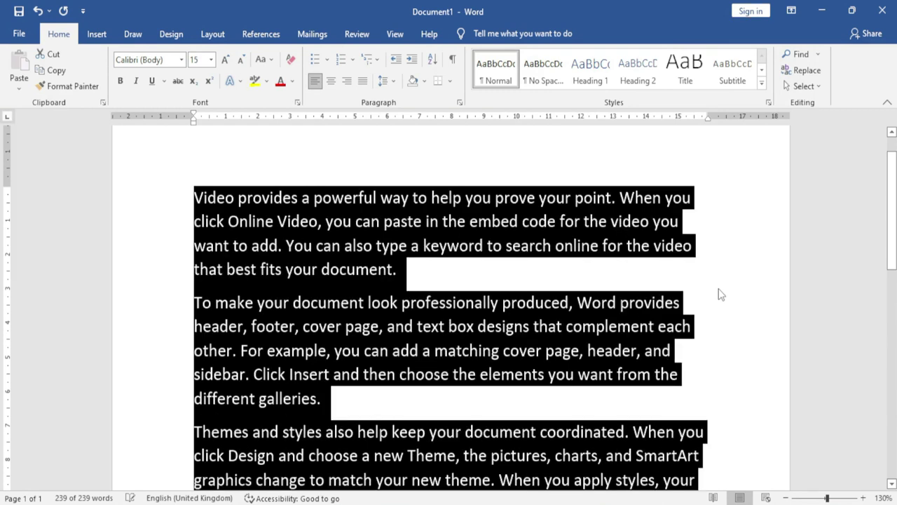
key("ctrl+bracketleft")
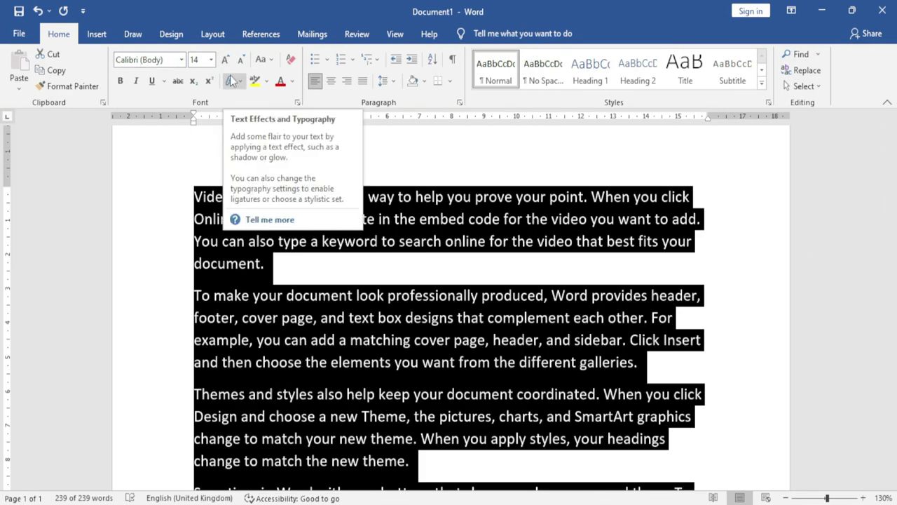
Step: Use Change Case to convert the text to lowercase, then to UPPERCASE
left_click(266, 64)
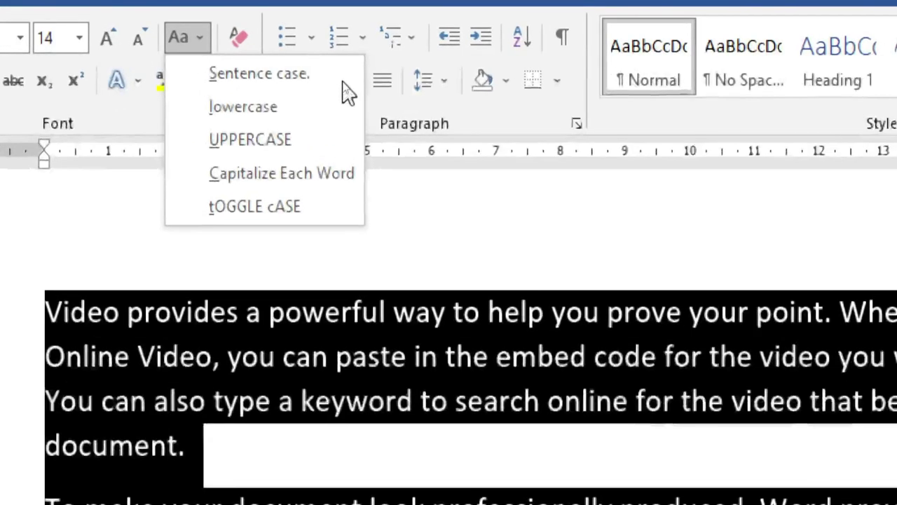
left_click(225, 75)
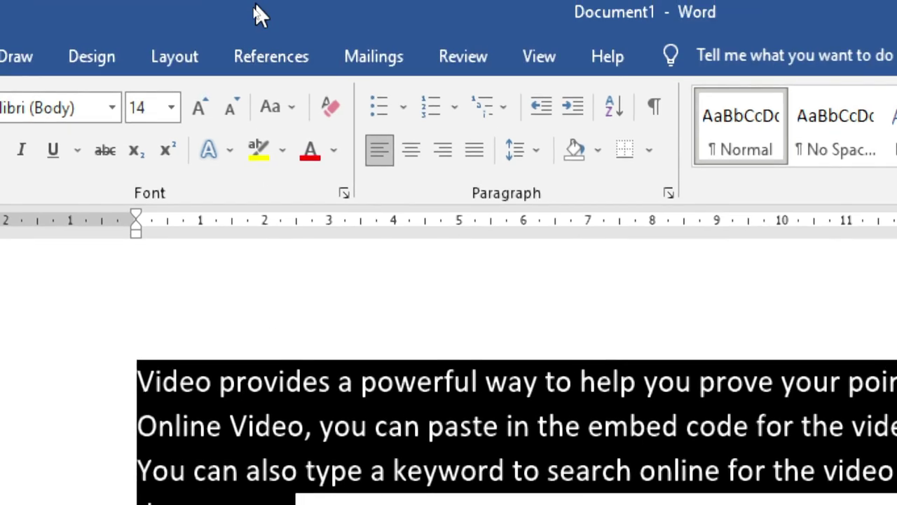
left_click(279, 116)
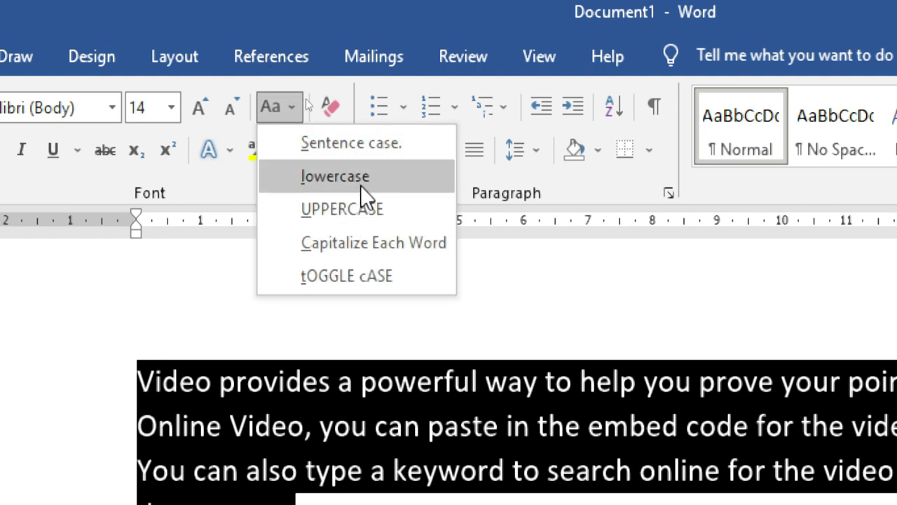
left_click(360, 187)
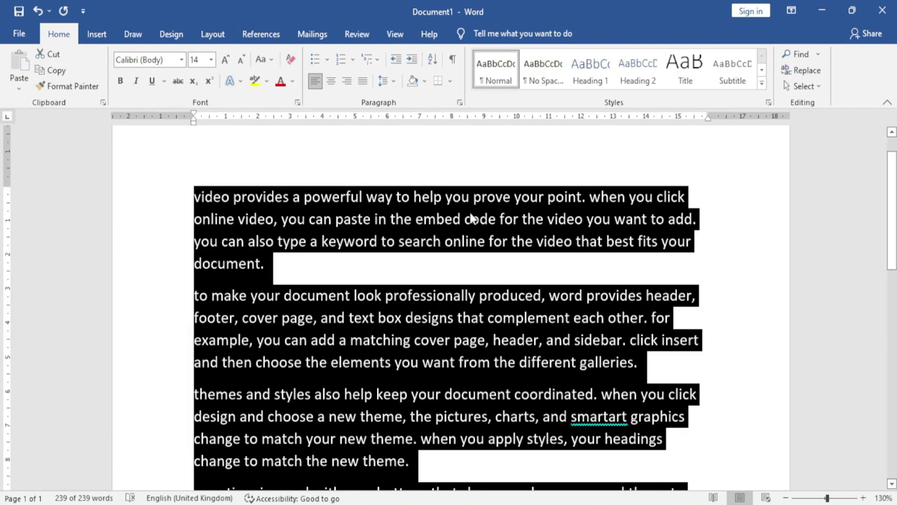
left_click(267, 61)
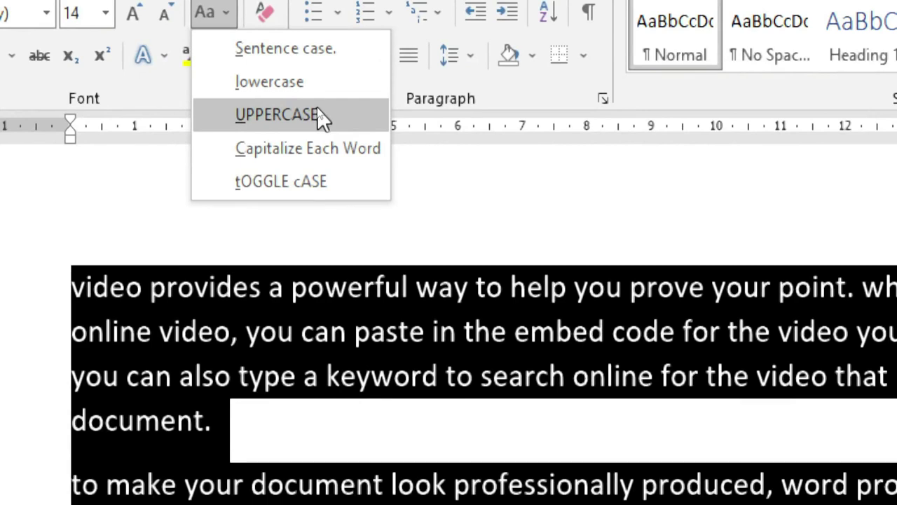
left_click(321, 119)
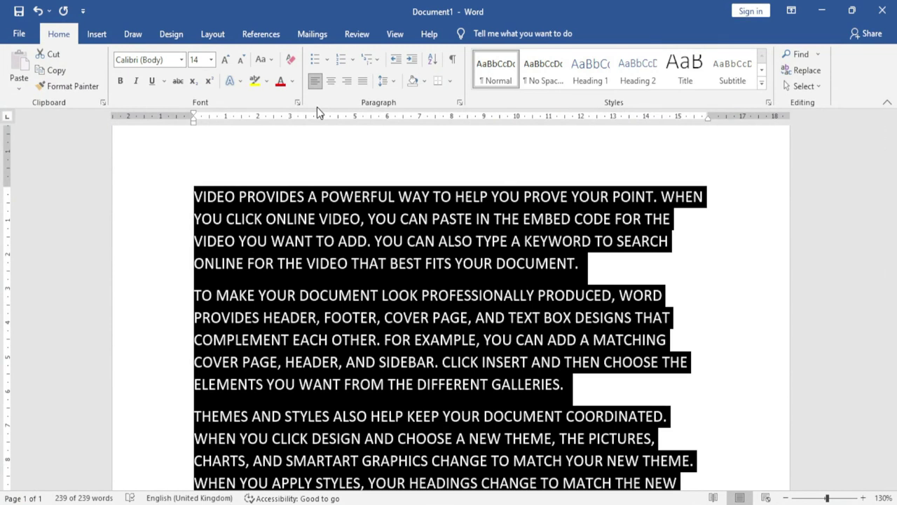
Step: Cycle the text through Capitalize Each Word, tOGGLE cASE and Sentence case, then clear all formatting
left_click(267, 64)
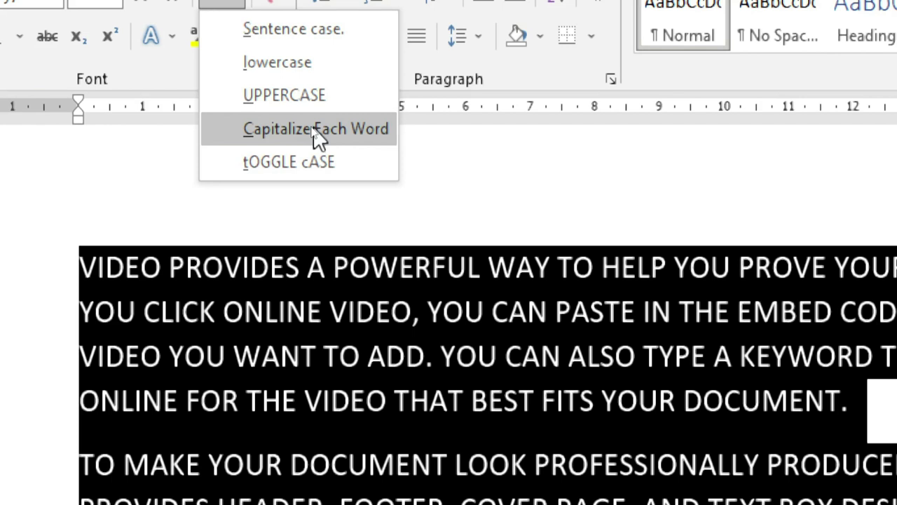
left_click(315, 133)
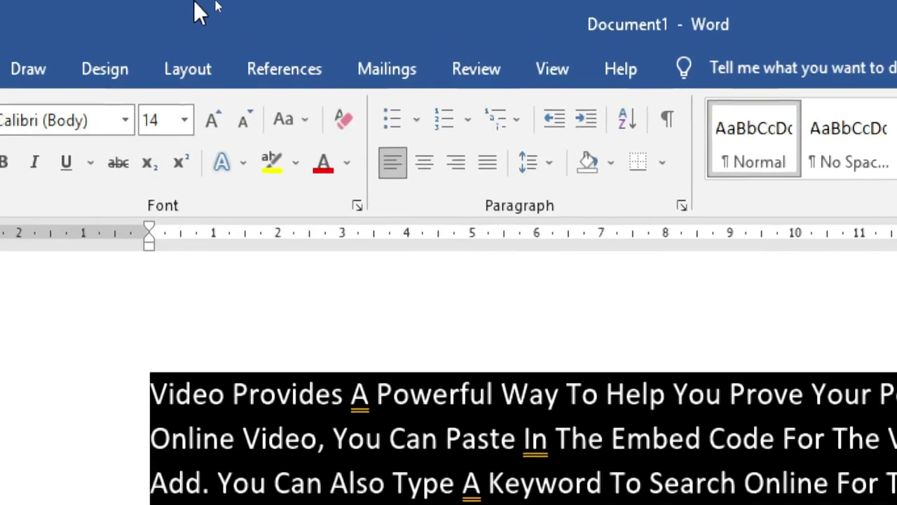
left_click(298, 130)
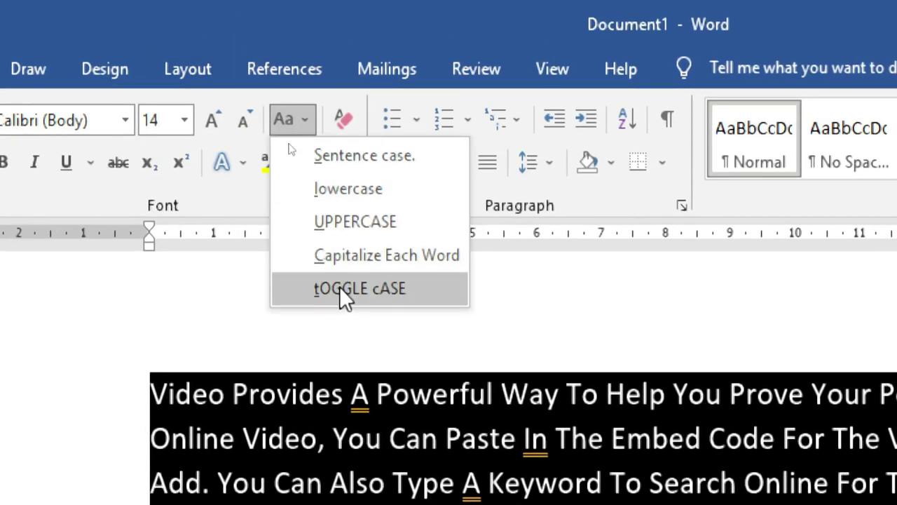
left_click(340, 287)
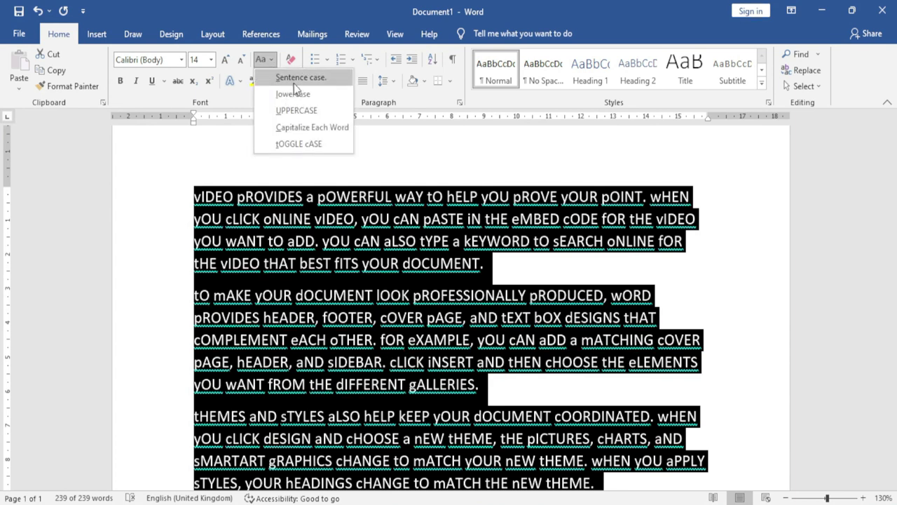
left_click(300, 78)
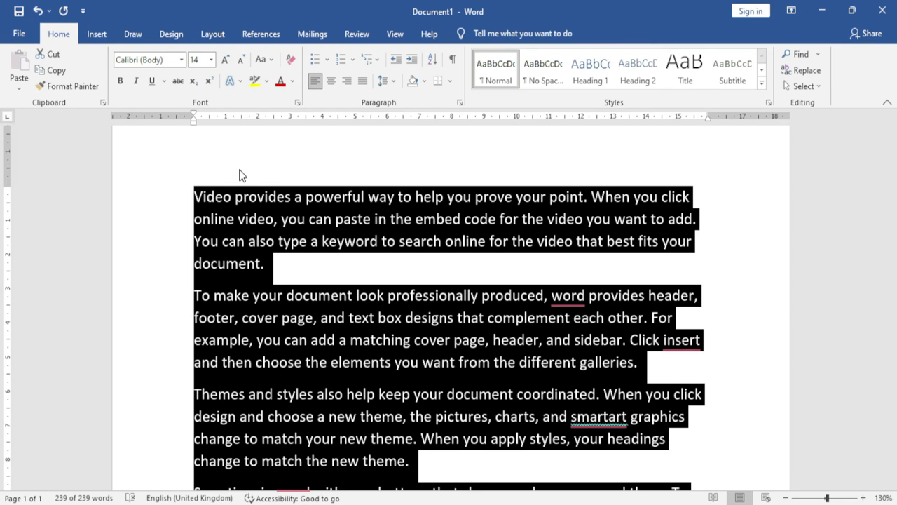
left_click(264, 59)
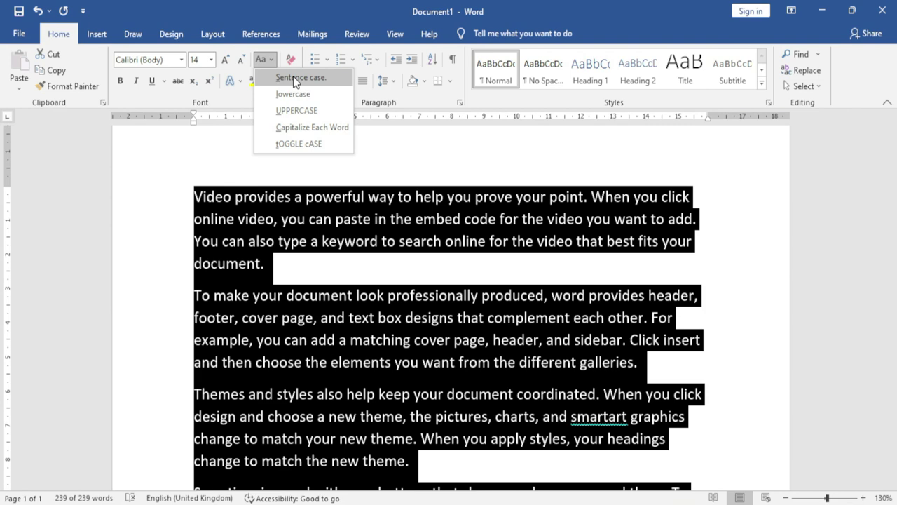
left_click(291, 60)
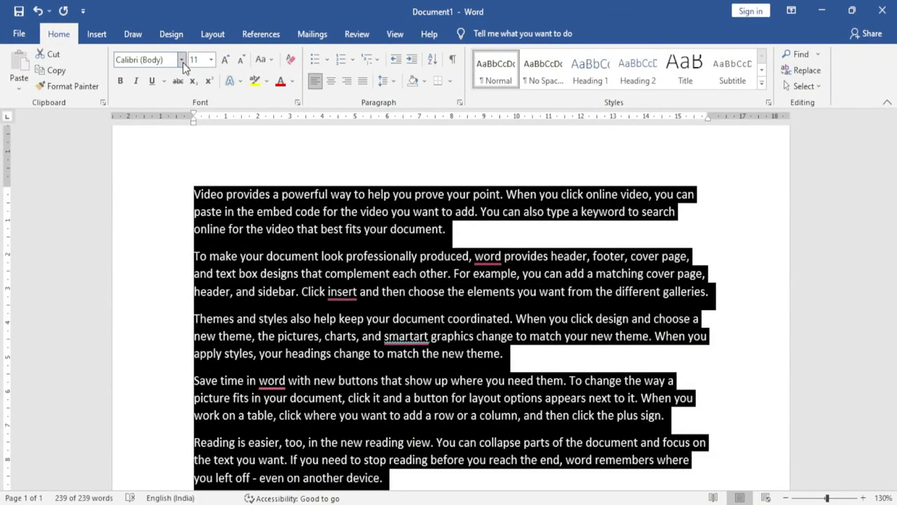
Step: Set all the text to Aniron 18 pt, italic and underlined
left_click(181, 60)
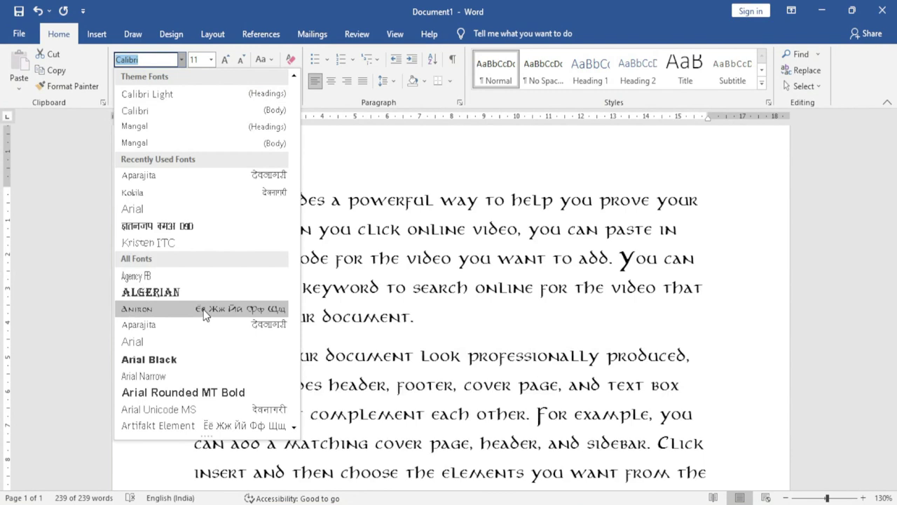
left_click(205, 314)
left_click(210, 61)
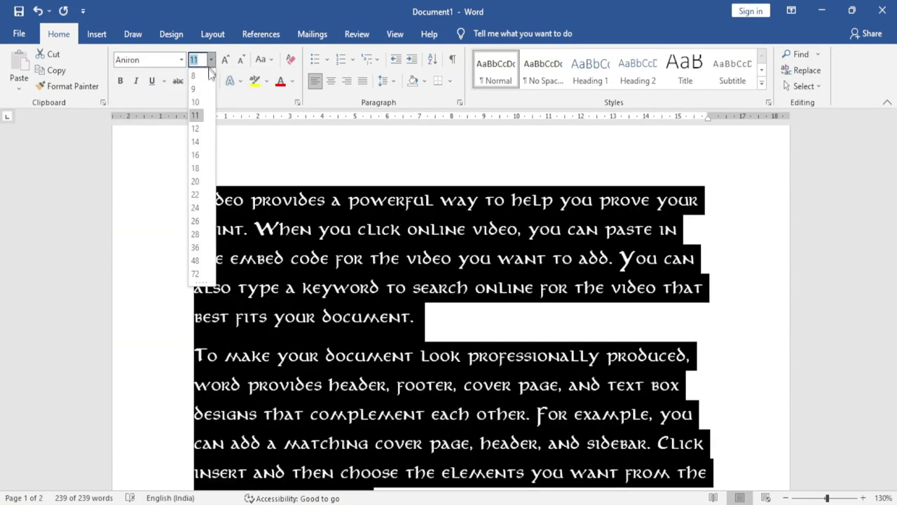
left_click(196, 169)
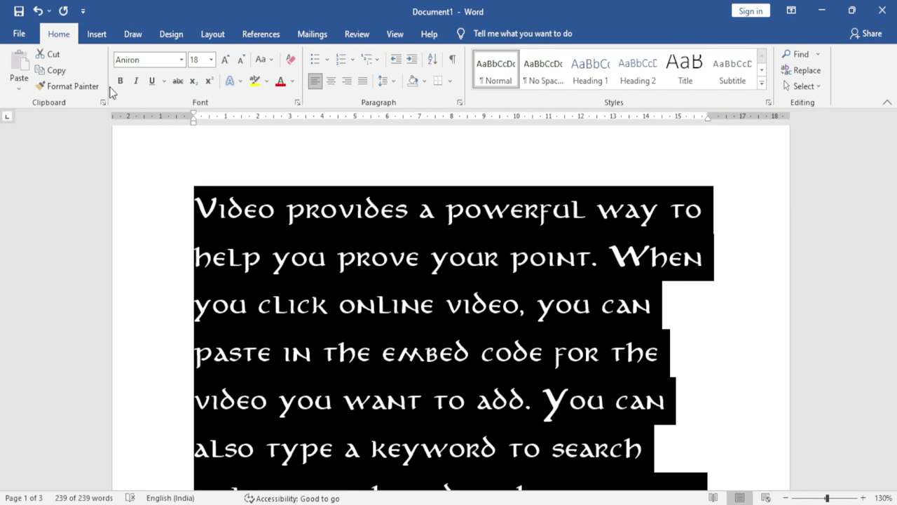
left_click(136, 82)
left_click(151, 81)
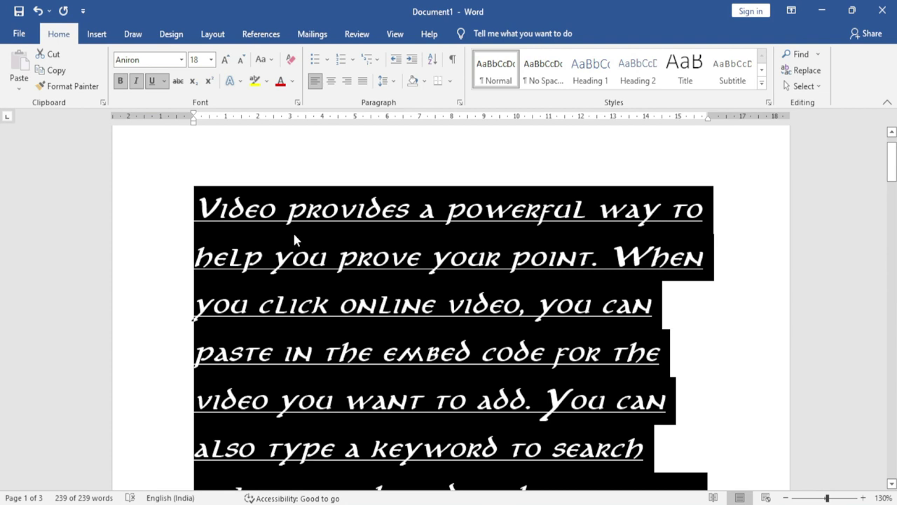
Step: Clear all formatting back to Calibri 11, then bold the first paragraph's first line
left_click(290, 60)
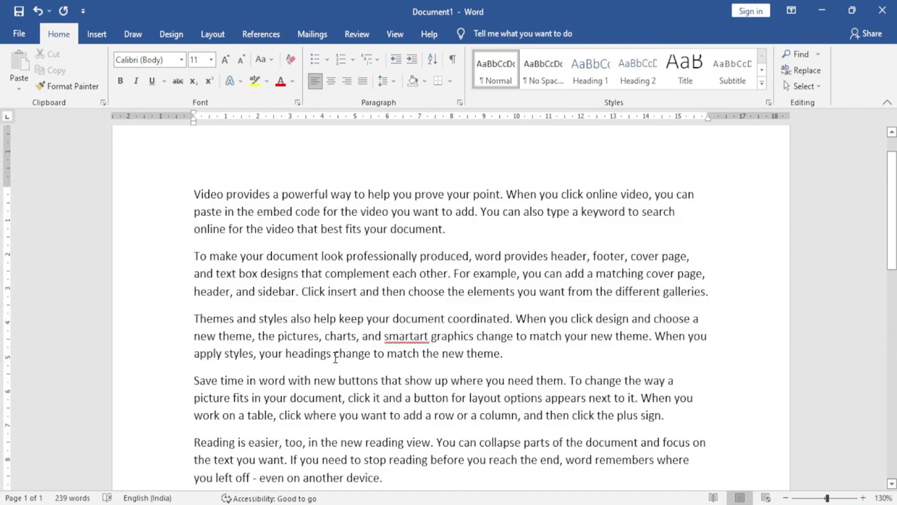
left_click(435, 167)
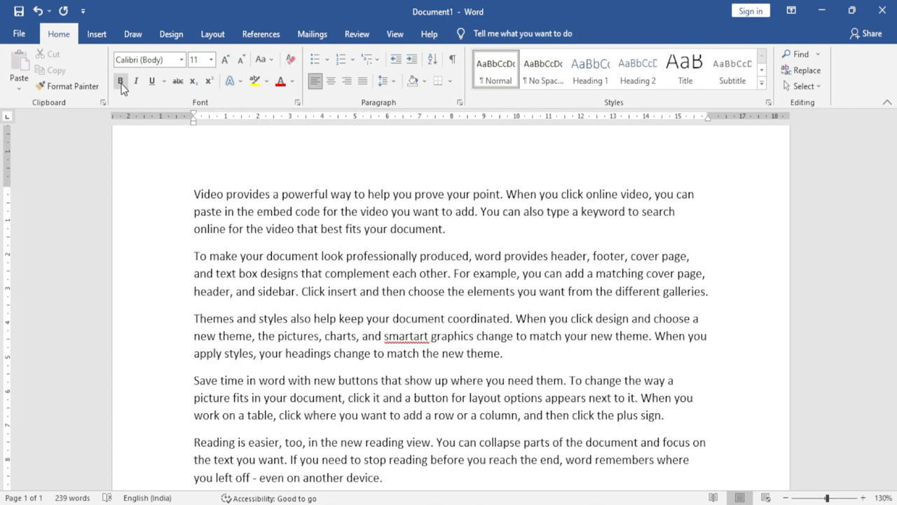
left_click(171, 194)
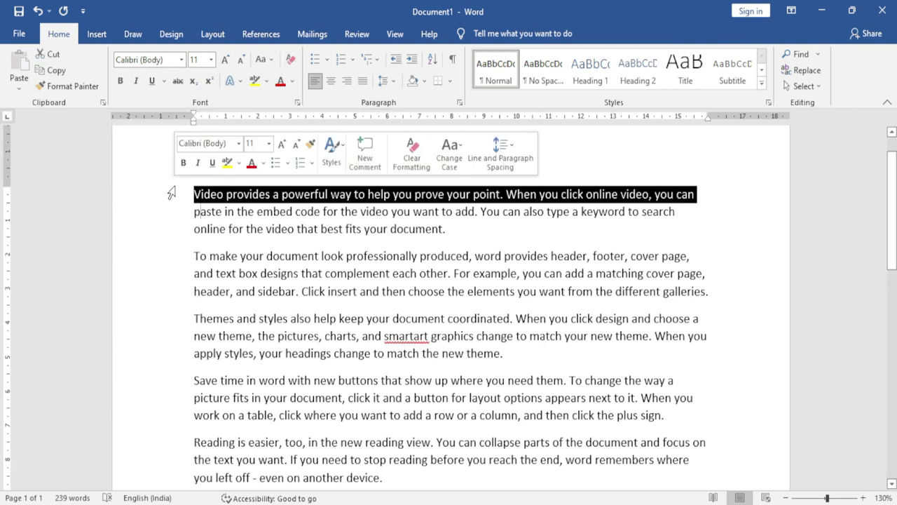
left_click(120, 81)
left_click(209, 229)
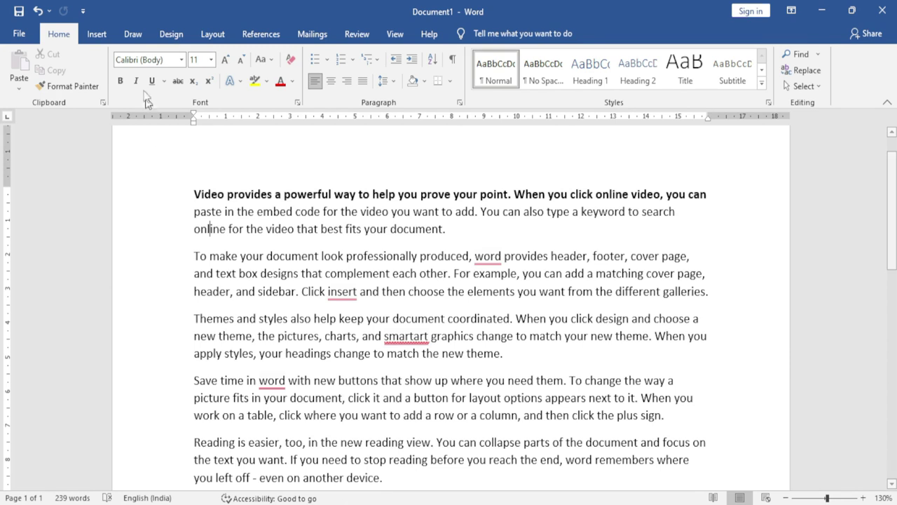
Step: Italicize the second line of the first paragraph
left_click(167, 212)
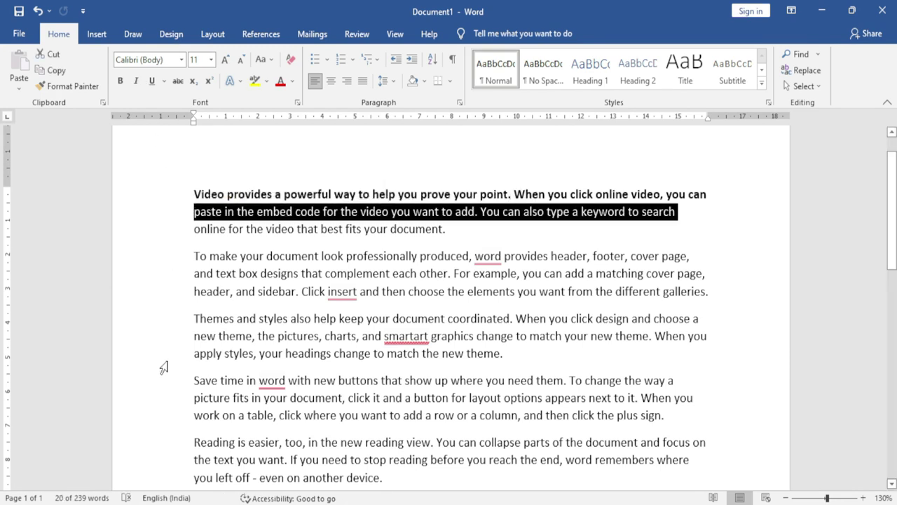
left_click(137, 81)
left_click(215, 254)
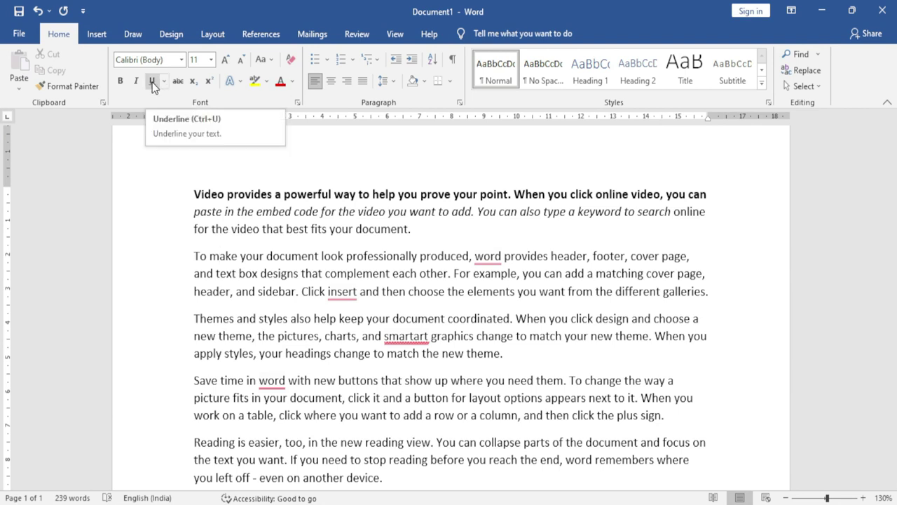
Step: Underline the first paragraph's last line with Ctrl+U, then select the second paragraph's first line
left_click(171, 232)
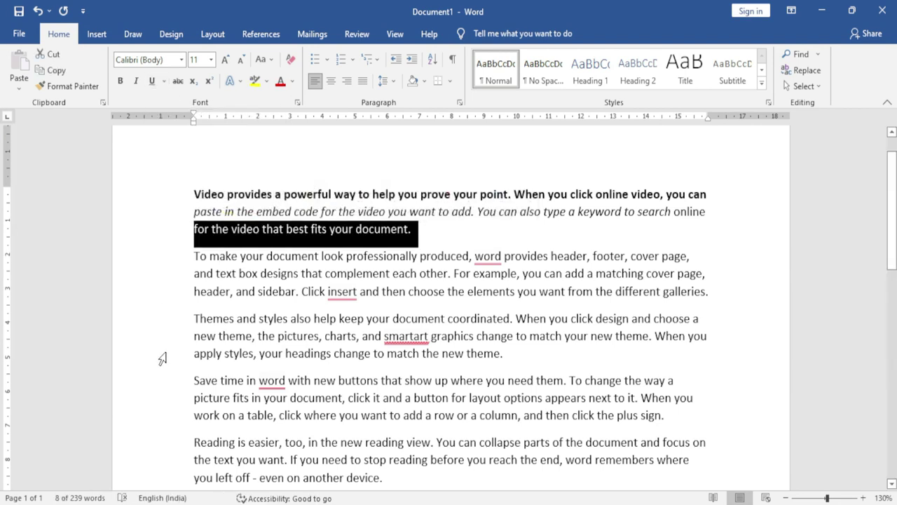
key("ctrl+u")
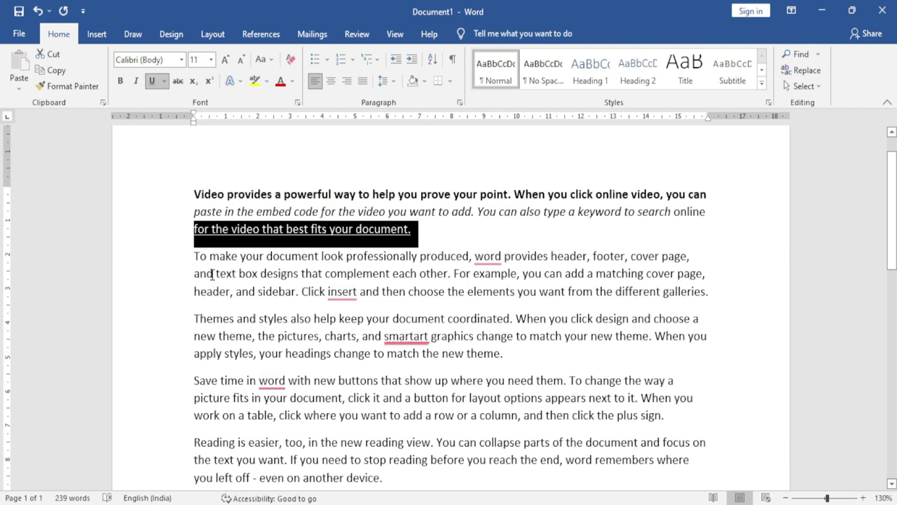
left_click(212, 268)
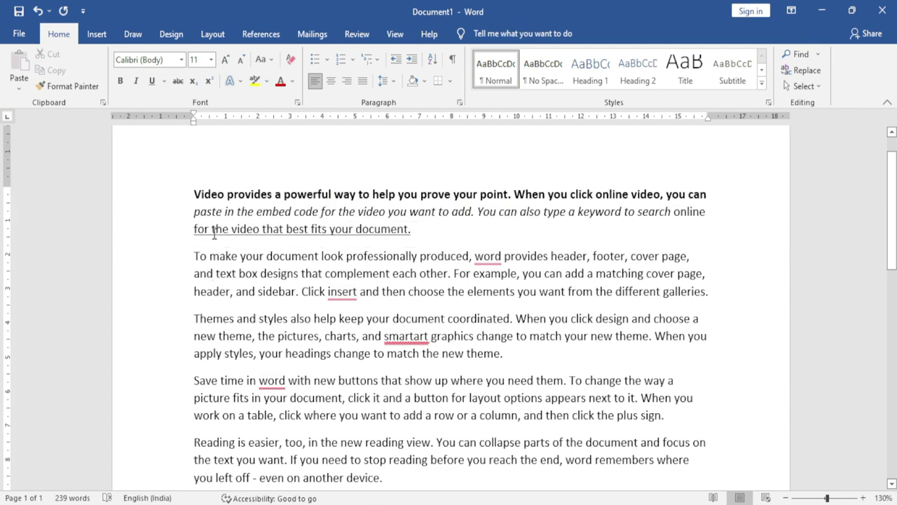
left_click(154, 263)
Step: Apply an alternative underline style to the selected line and strike through the Themes line
left_click(164, 81)
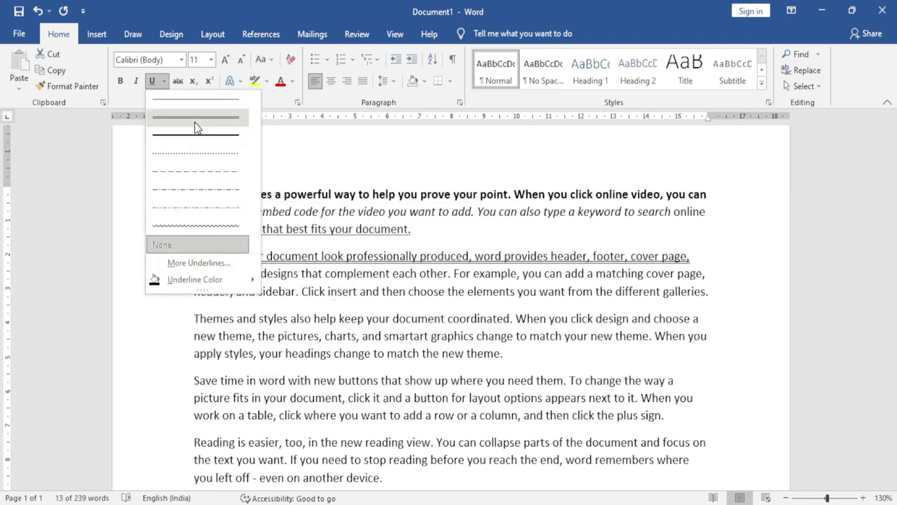
left_click(178, 171)
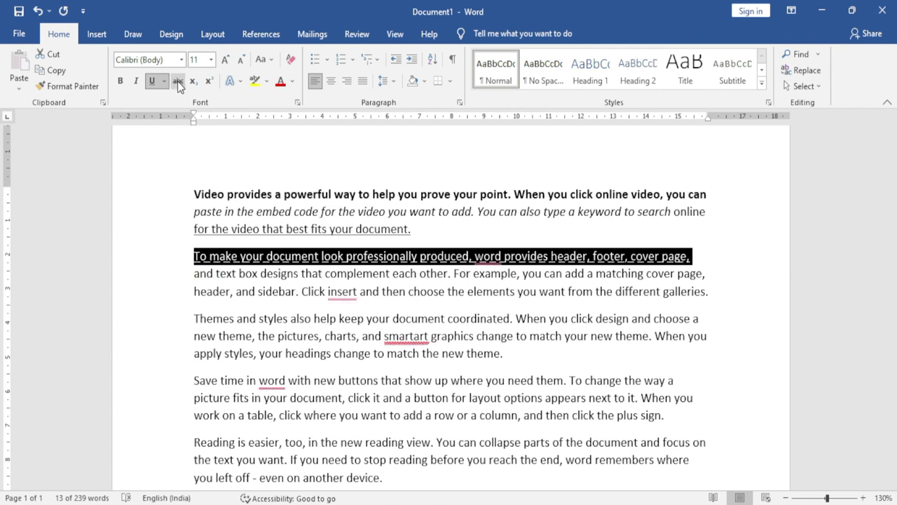
left_click(174, 322)
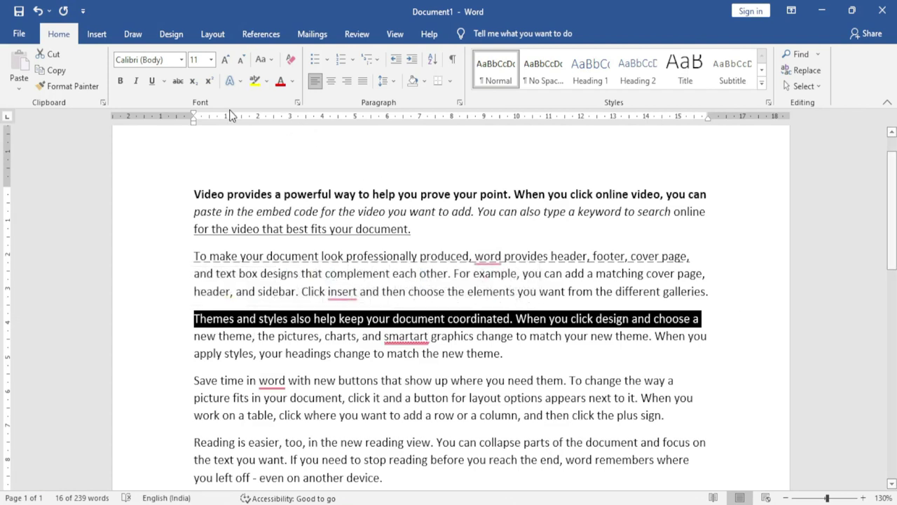
left_click(178, 81)
left_click(212, 379)
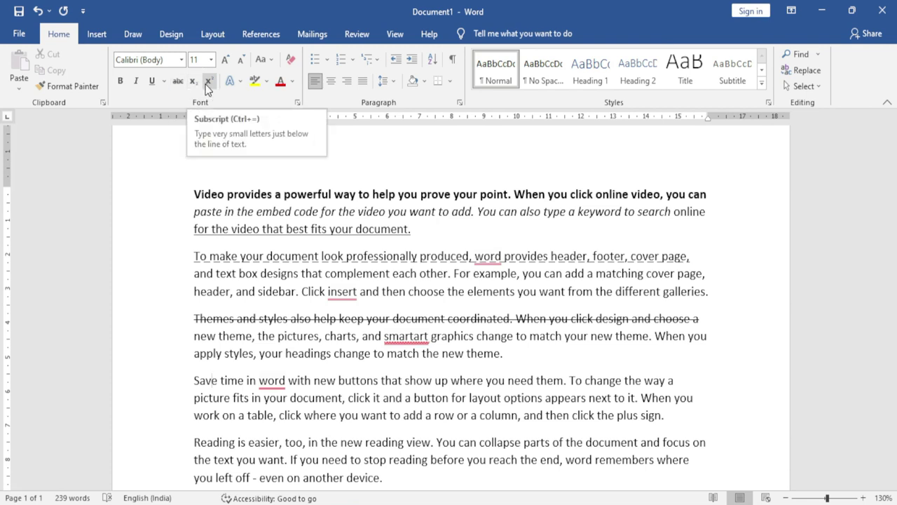
Step: Type CO2 below the paragraphs and enlarge it to 35 pt
scroll(241, 440, "down", 1)
scroll(240, 440, "down", 4)
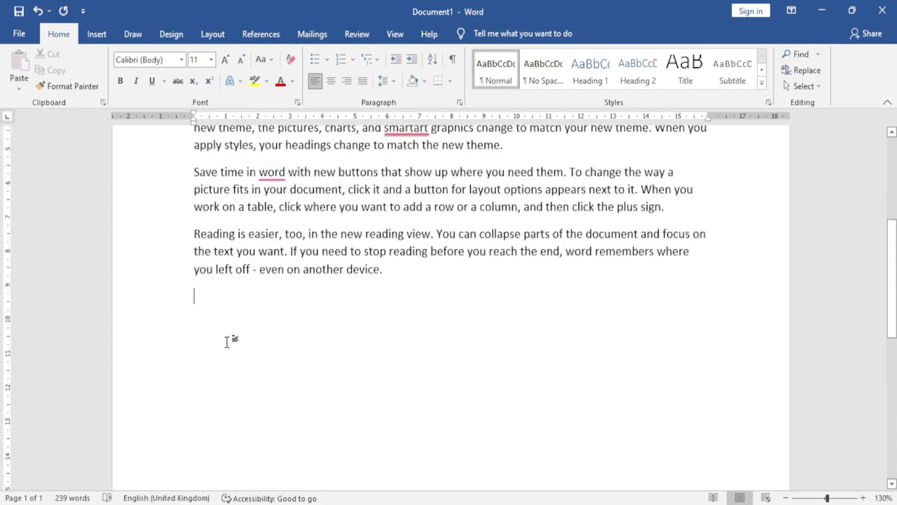
type("CO")
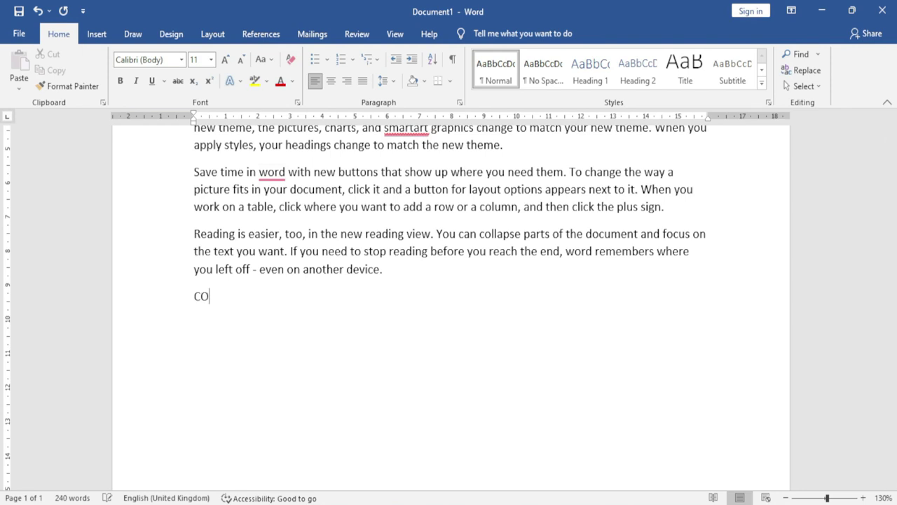
type("2")
key("shift+Left")
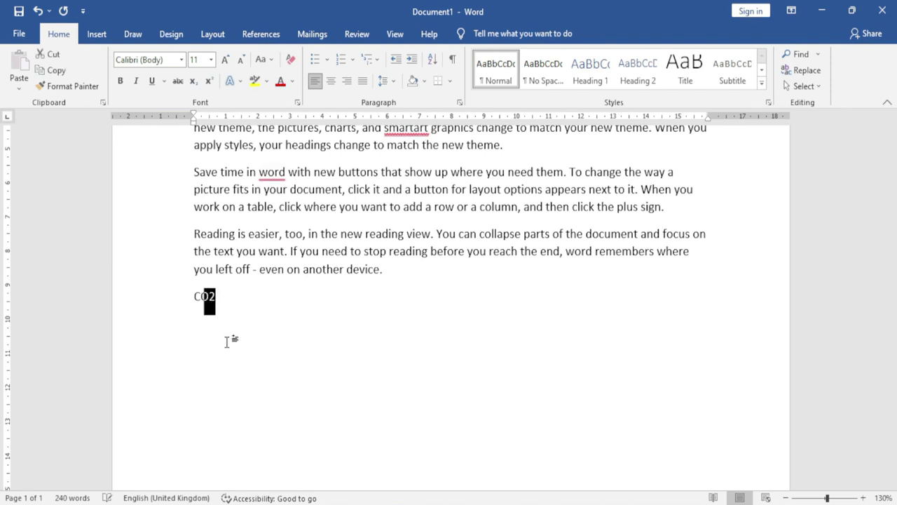
key("shift+Home")
key("ctrl+shift+period")
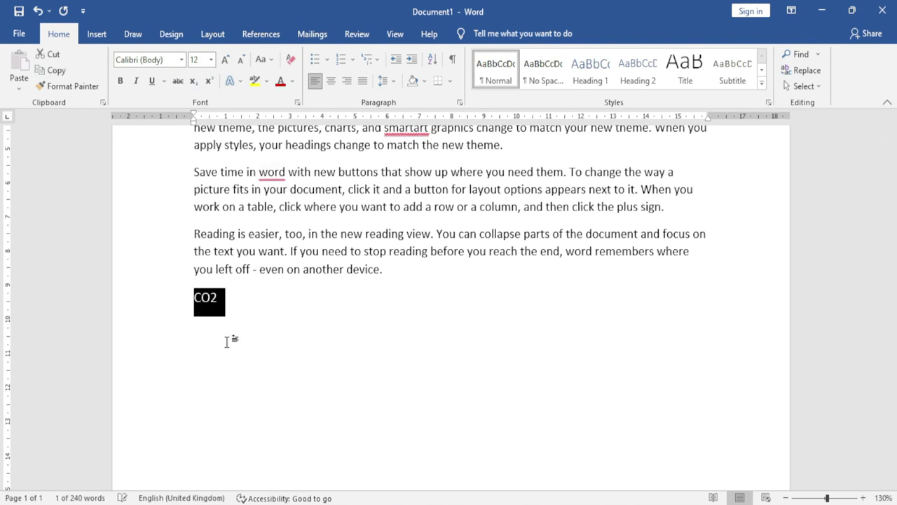
key("ctrl+bracketright")
key("ctrl+bracketright")
key("ctrl+bracketright")
key("ctrl+bracketright")
key("ctrl+bracketright")
key("ctrl+bracketright")
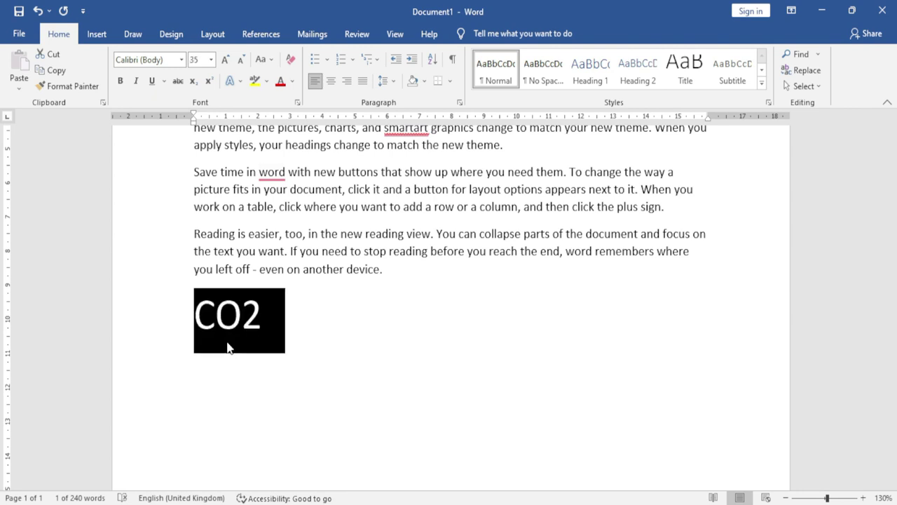
Step: Make the 2 in CO2 a subscript, switching from superscript
left_click(279, 314)
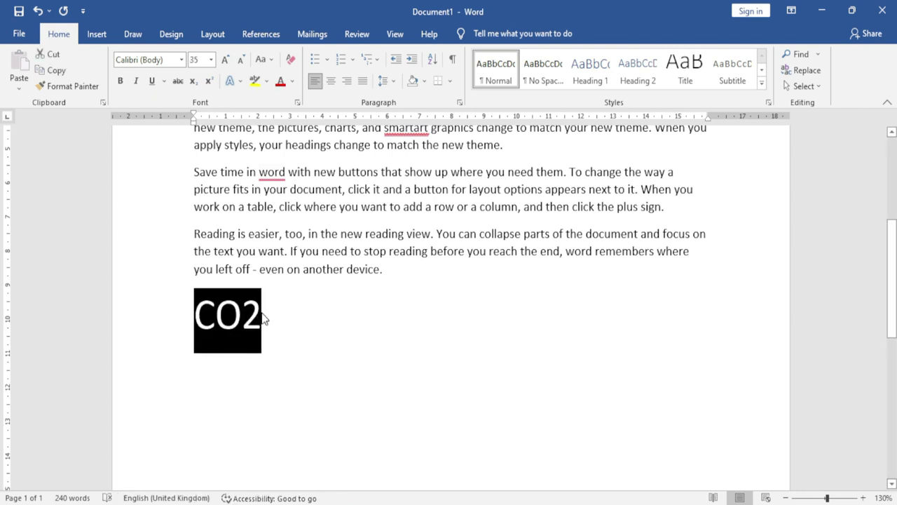
key("shift+Left")
left_click(210, 83)
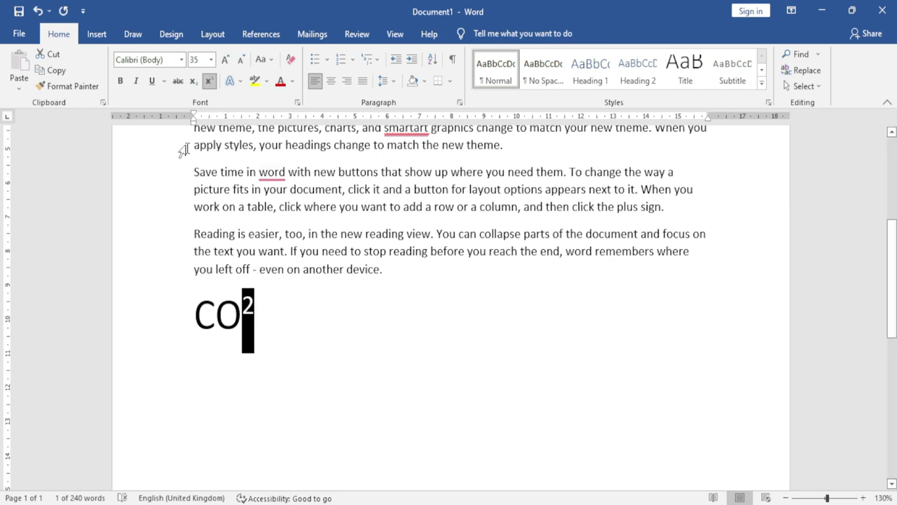
left_click(194, 87)
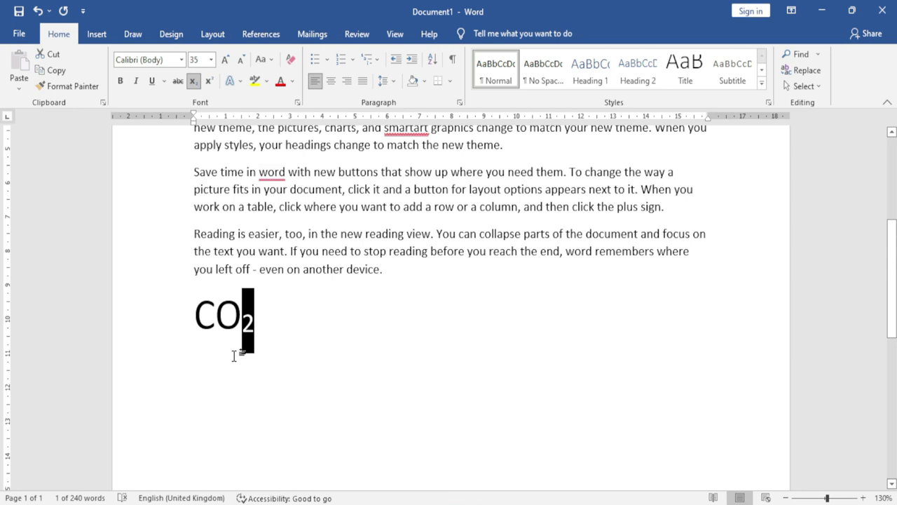
left_click(287, 374)
key("shift+Up")
Step: Apply the light blue text-effect style to CO2 and check its soft blue glow
left_click(243, 84)
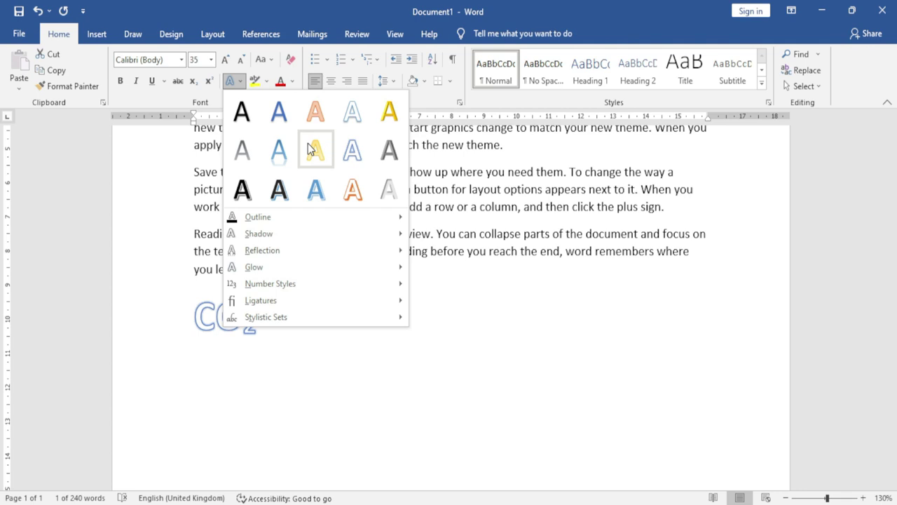
left_click(320, 190)
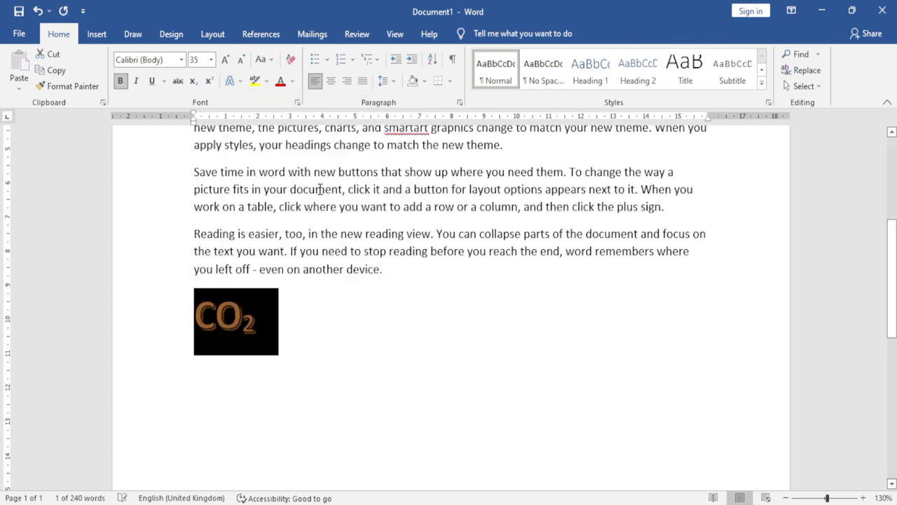
left_click(241, 84)
mouse_move(257, 216)
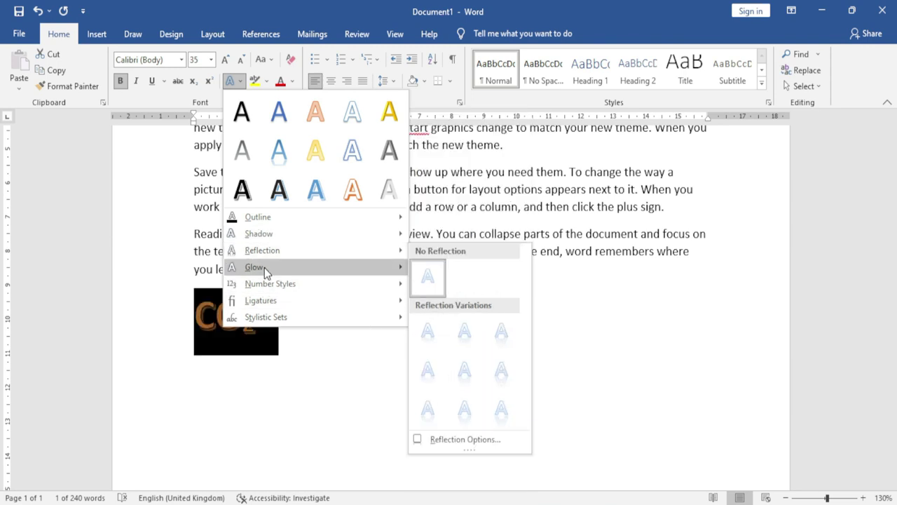
mouse_move(266, 317)
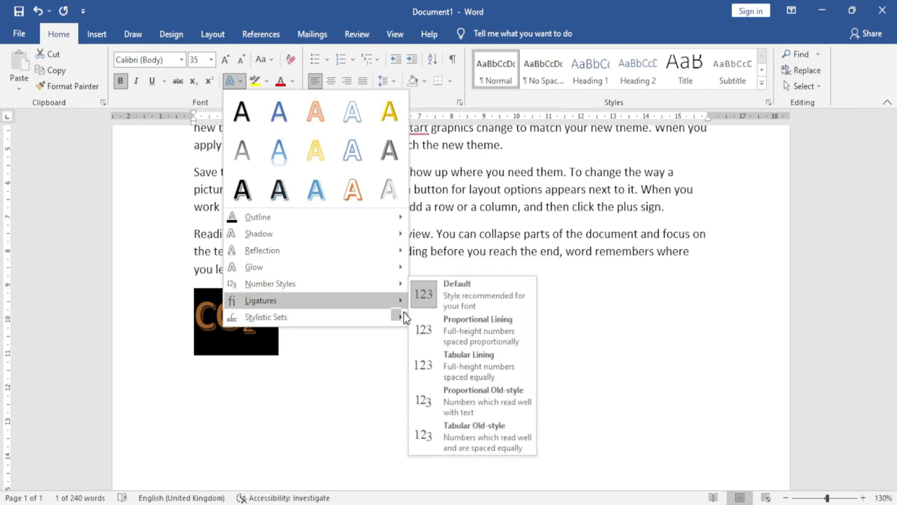
mouse_move(261, 300)
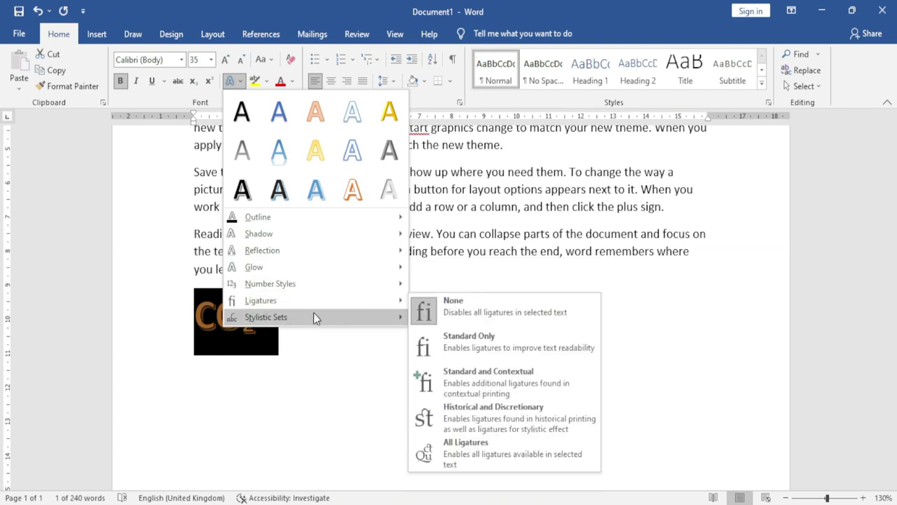
left_click(317, 362)
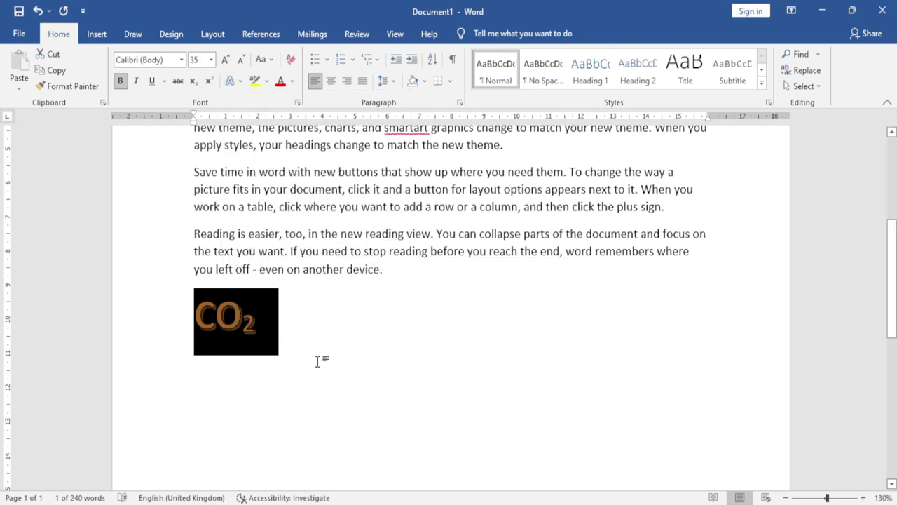
left_click(316, 328)
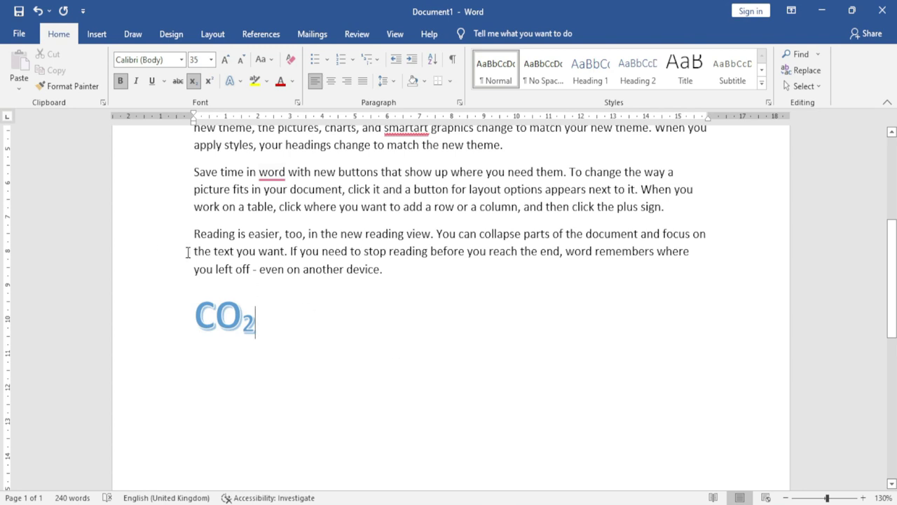
left_click(161, 239)
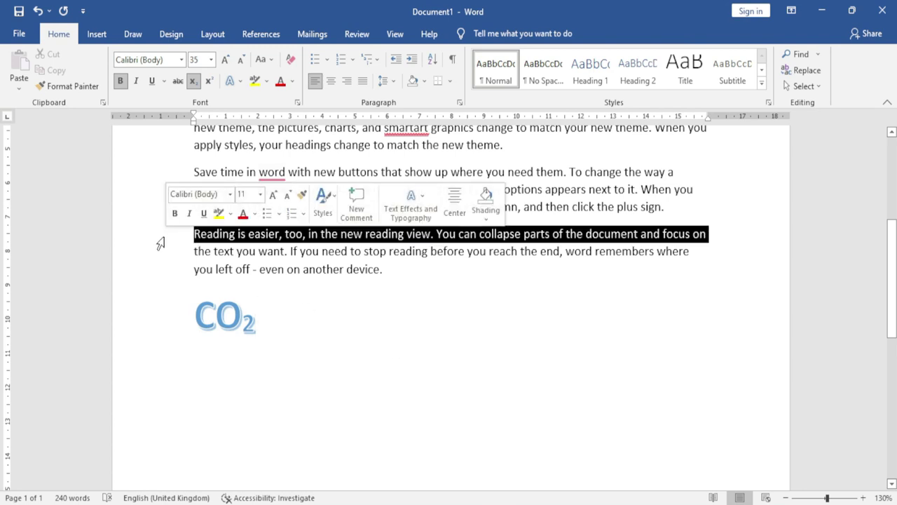
left_click(267, 85)
left_click(258, 98)
left_click(366, 349)
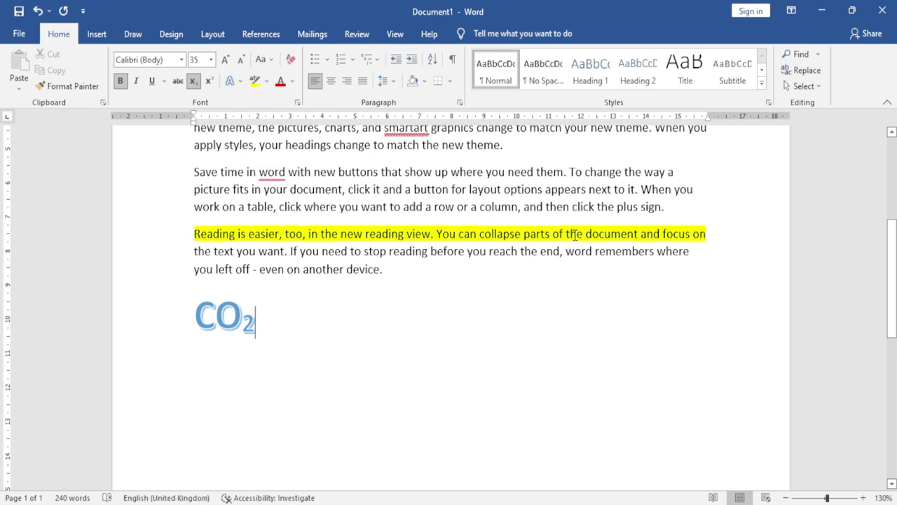
left_click(158, 236)
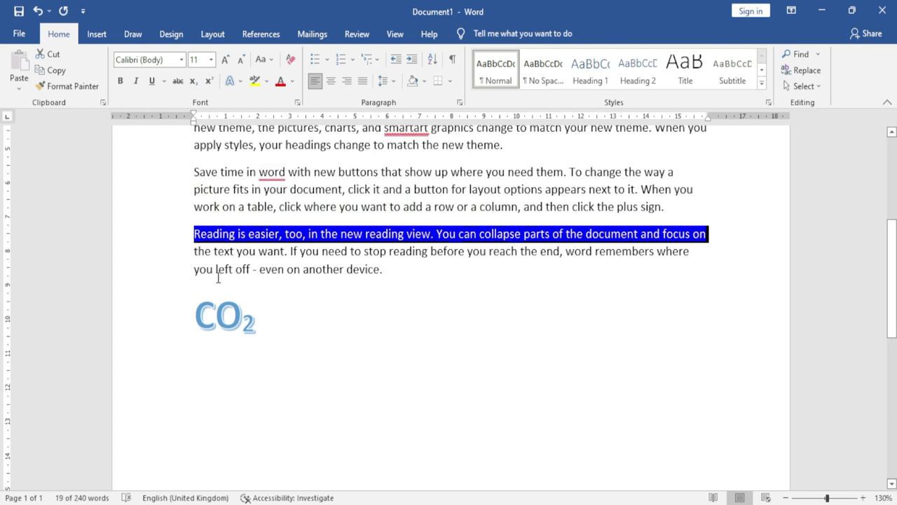
left_click(267, 81)
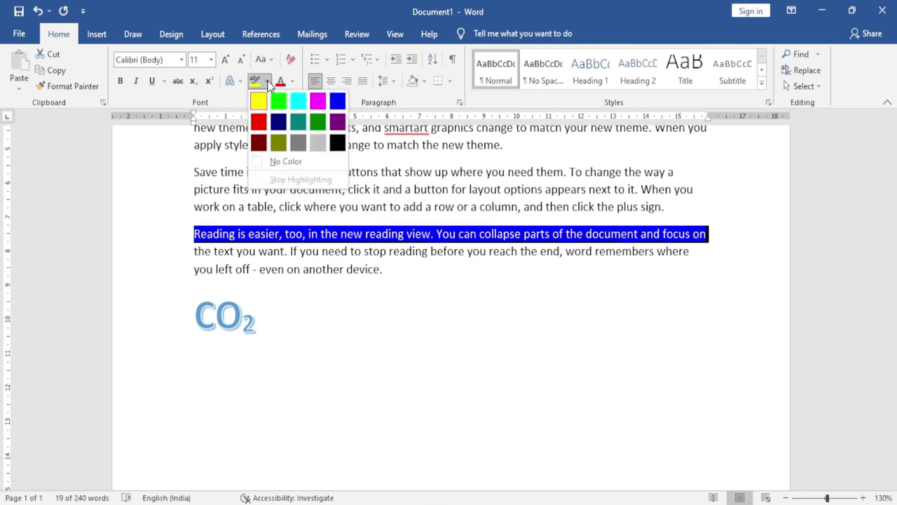
left_click(303, 163)
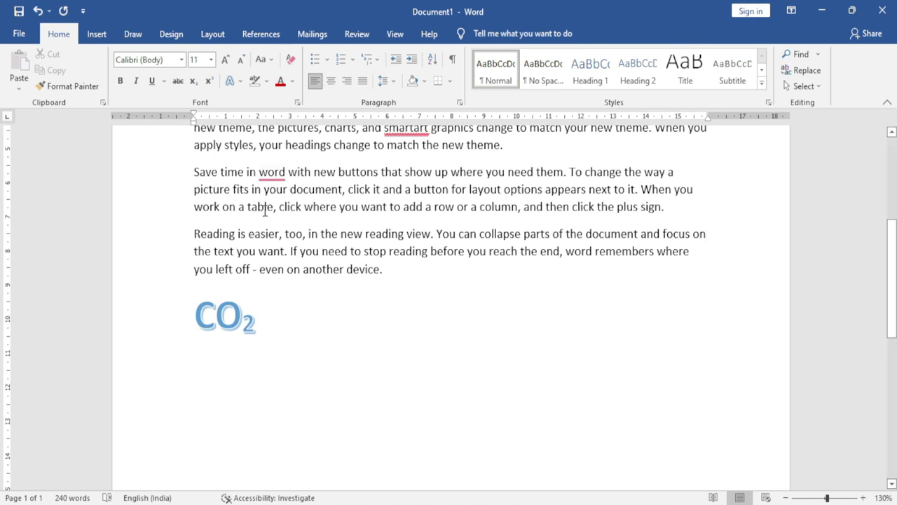
Step: Turn the first line of the Reading paragraph red
left_click(171, 238)
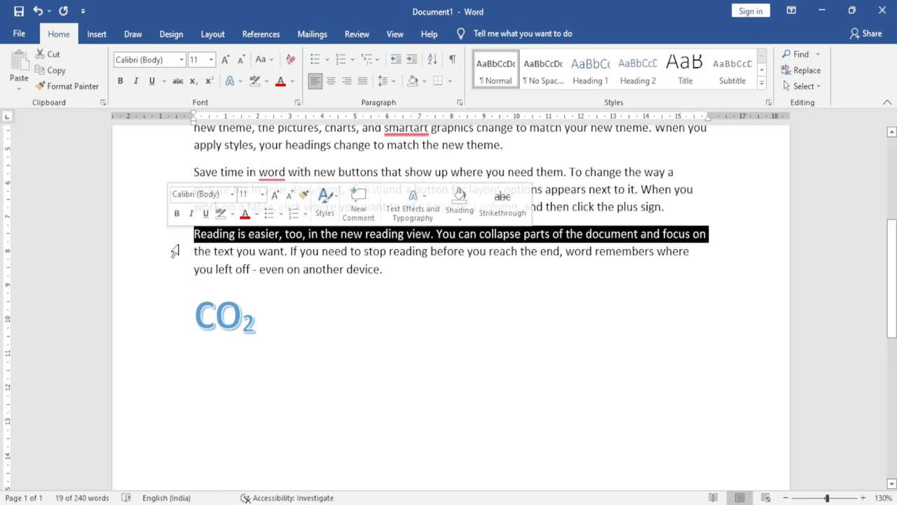
left_click(292, 81)
left_click(295, 204)
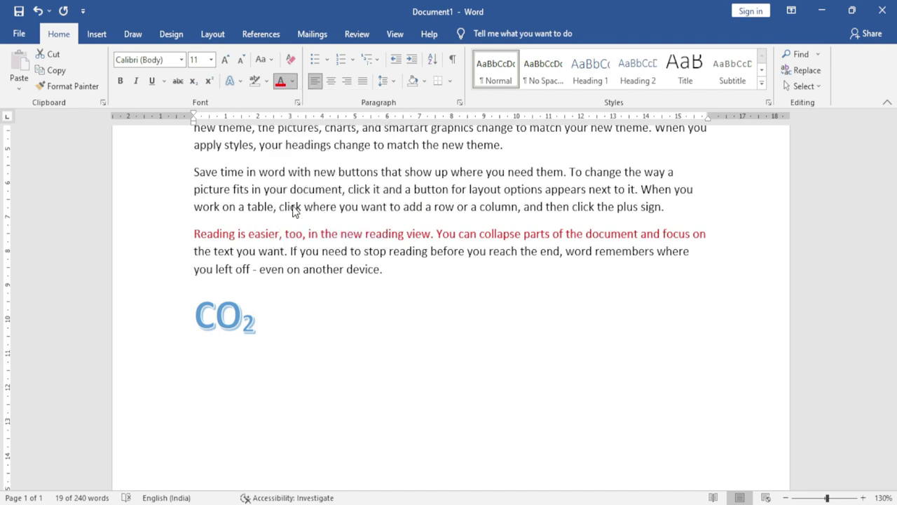
left_click(308, 306)
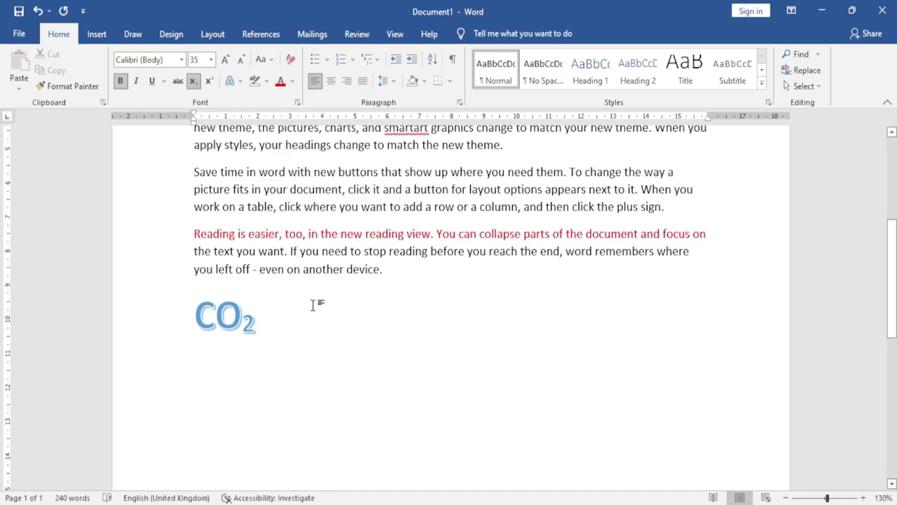
Step: Recolour that line with a custom blue font colour (RGB 28, 61, 228)
left_click(179, 235)
left_click(292, 80)
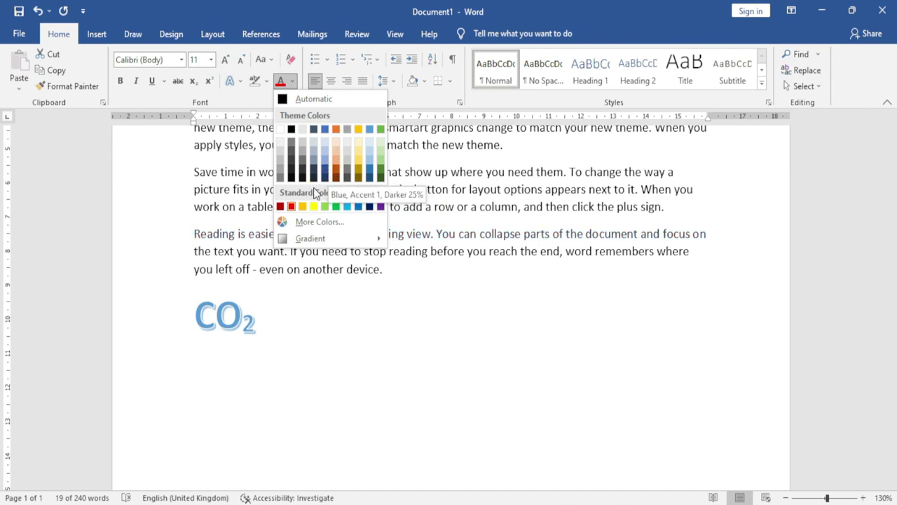
left_click(318, 222)
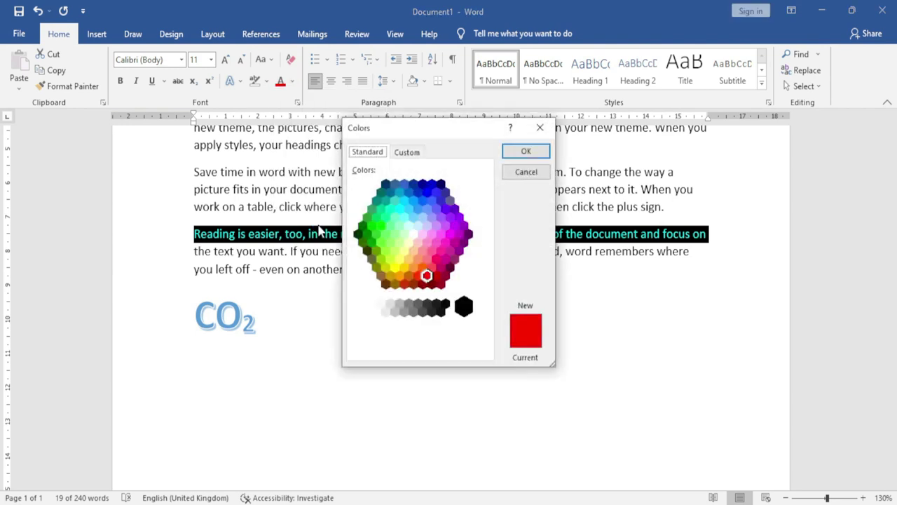
left_click(408, 152)
mouse_move(393, 201)
left_mouse_down()
mouse_move(410, 230)
mouse_move(426, 197)
left_mouse_up()
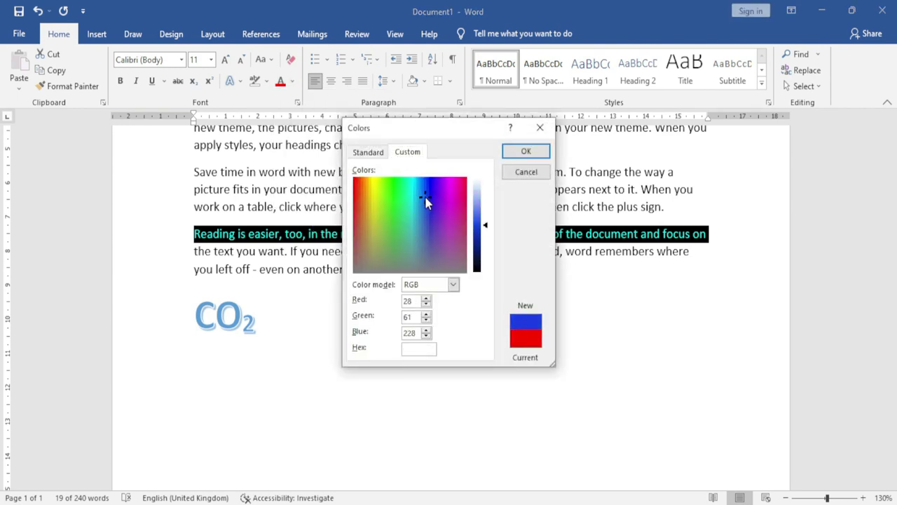
left_click(525, 151)
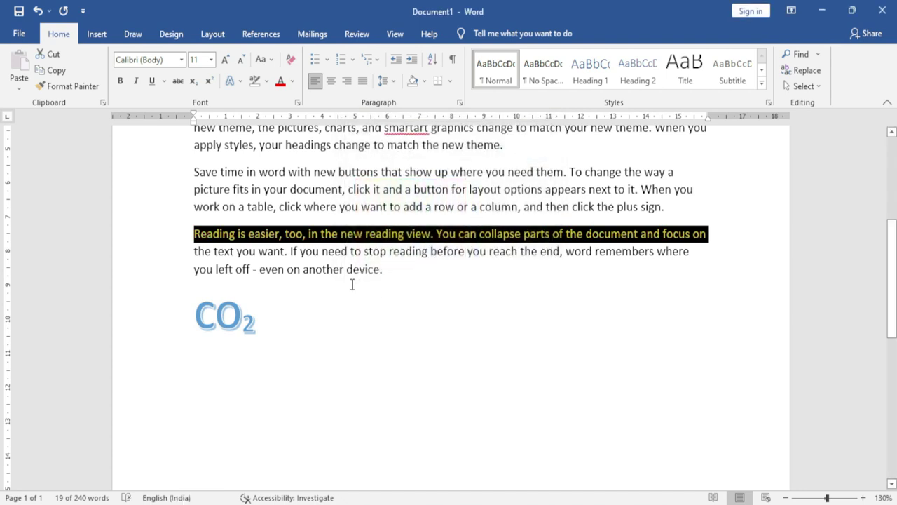
left_click(353, 269)
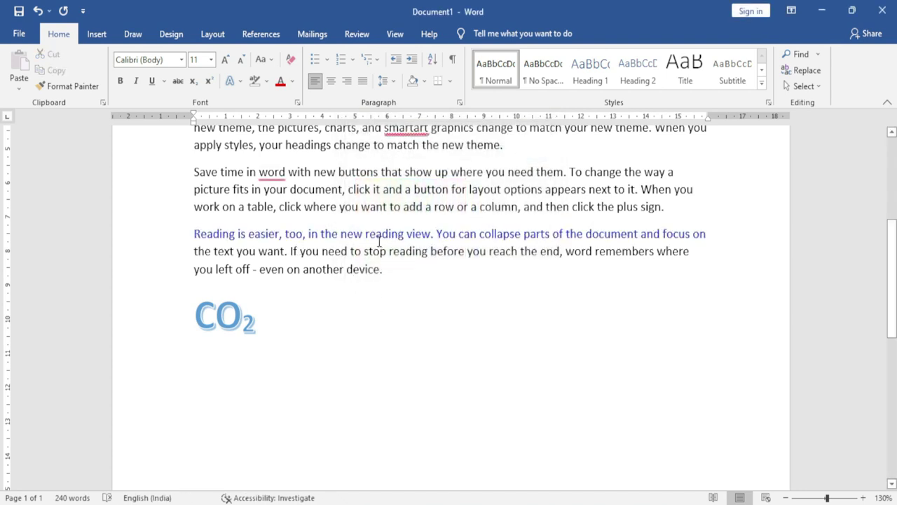
scroll(393, 261, "up", 5)
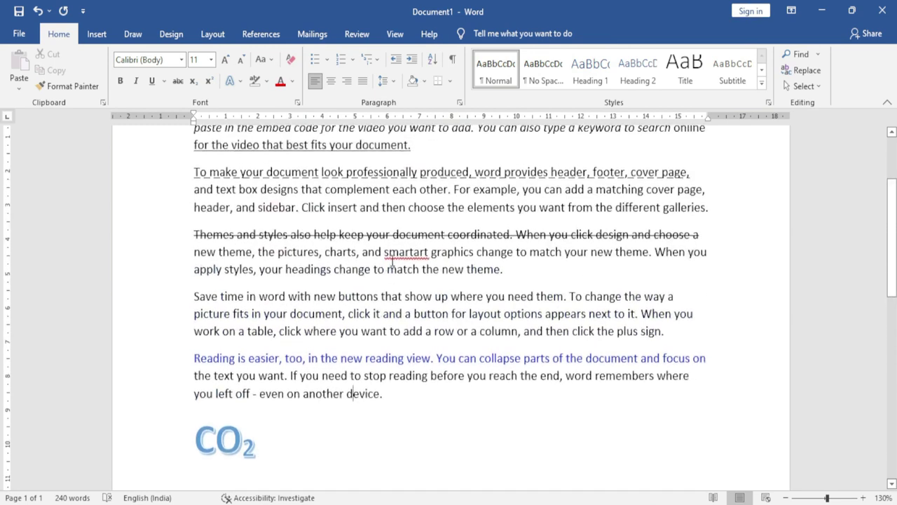